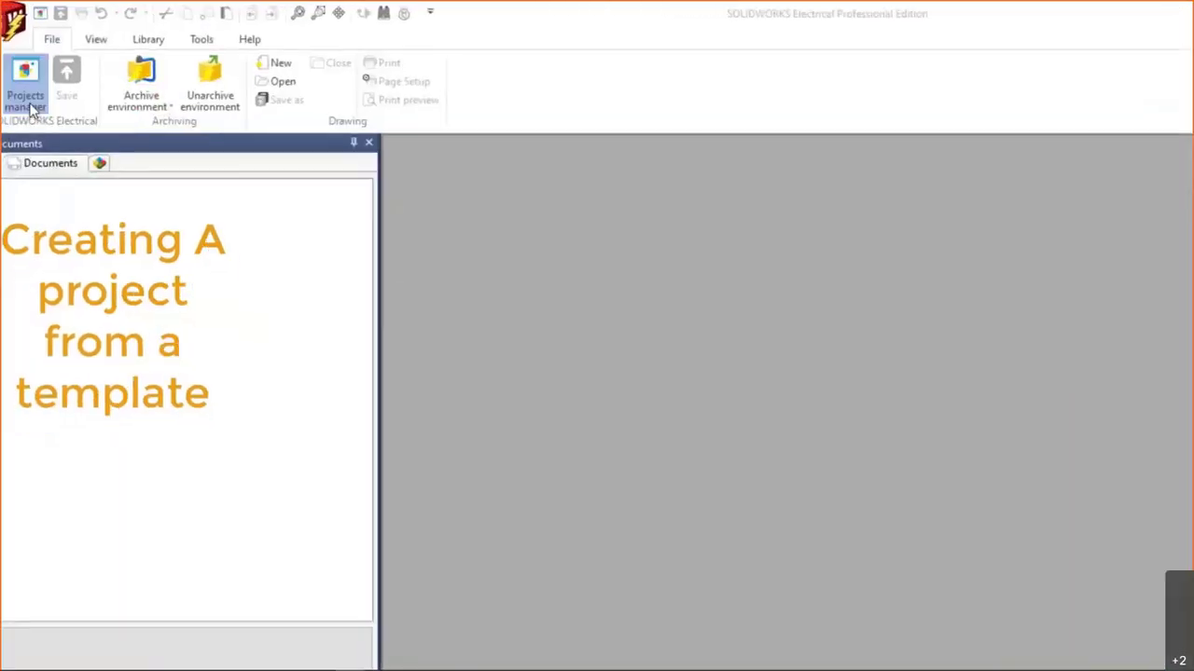
- Create a new project from the Packaging line assembly automation ANSI template
{"action": "left_click", "coordinate": [28, 101]}
{"action": "left_click", "coordinate": [343, 260]}
{"action": "left_click", "coordinate": [802, 401]}
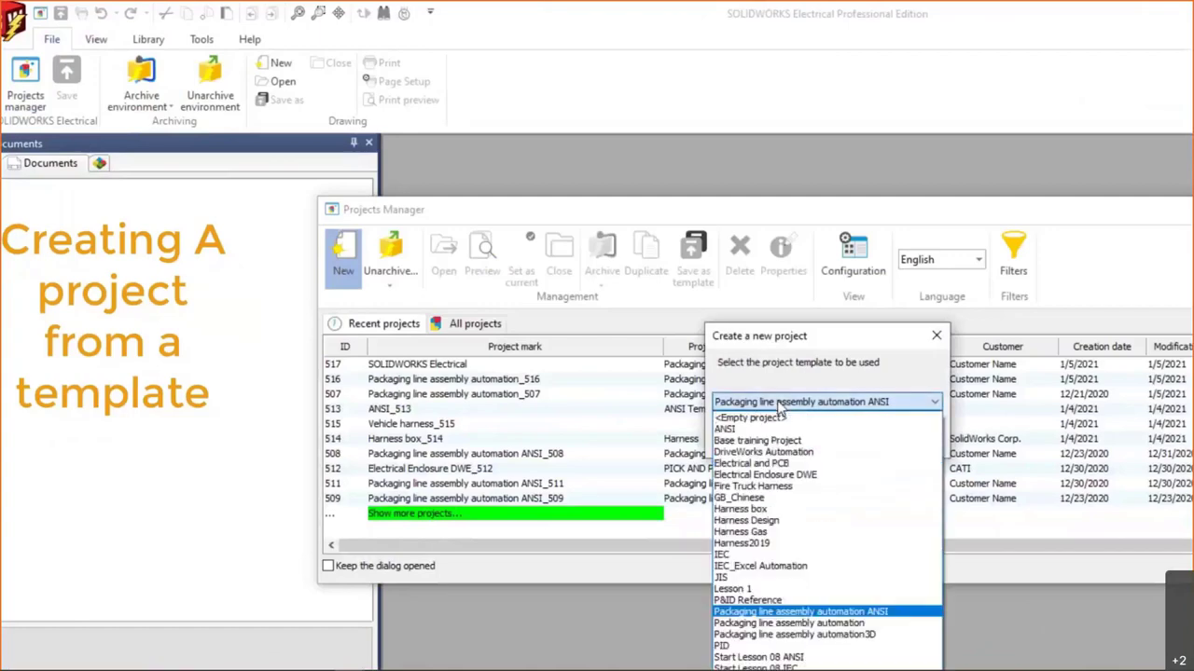
{"action": "left_click", "coordinate": [838, 611]}
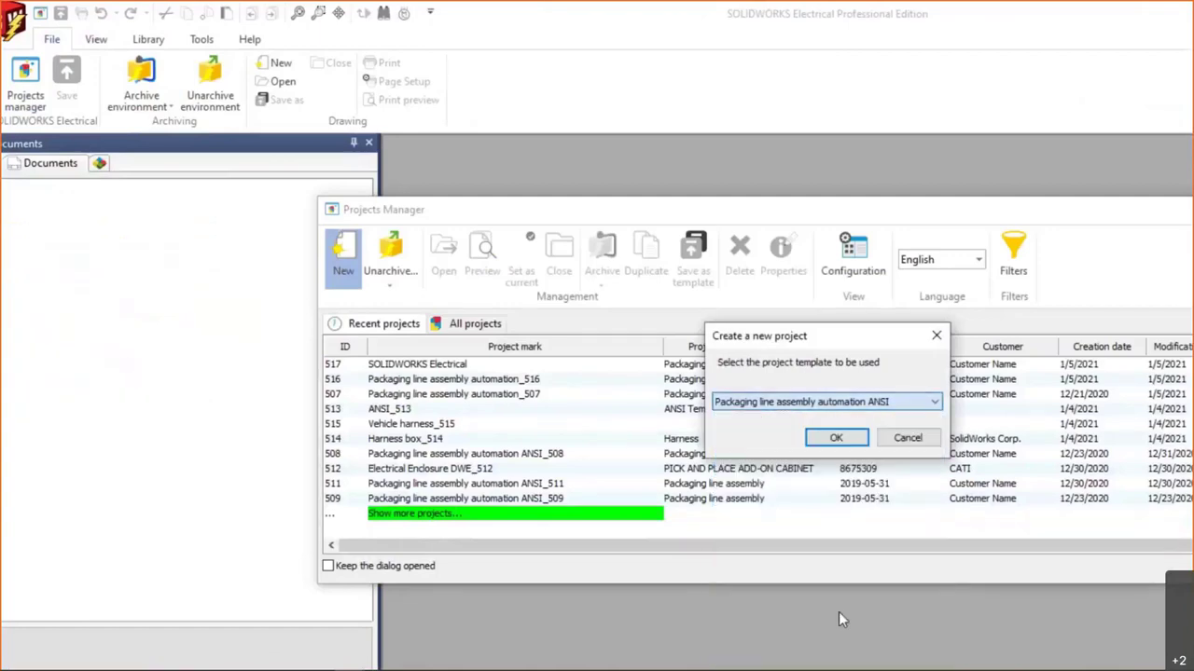
{"action": "left_click", "coordinate": [830, 435]}
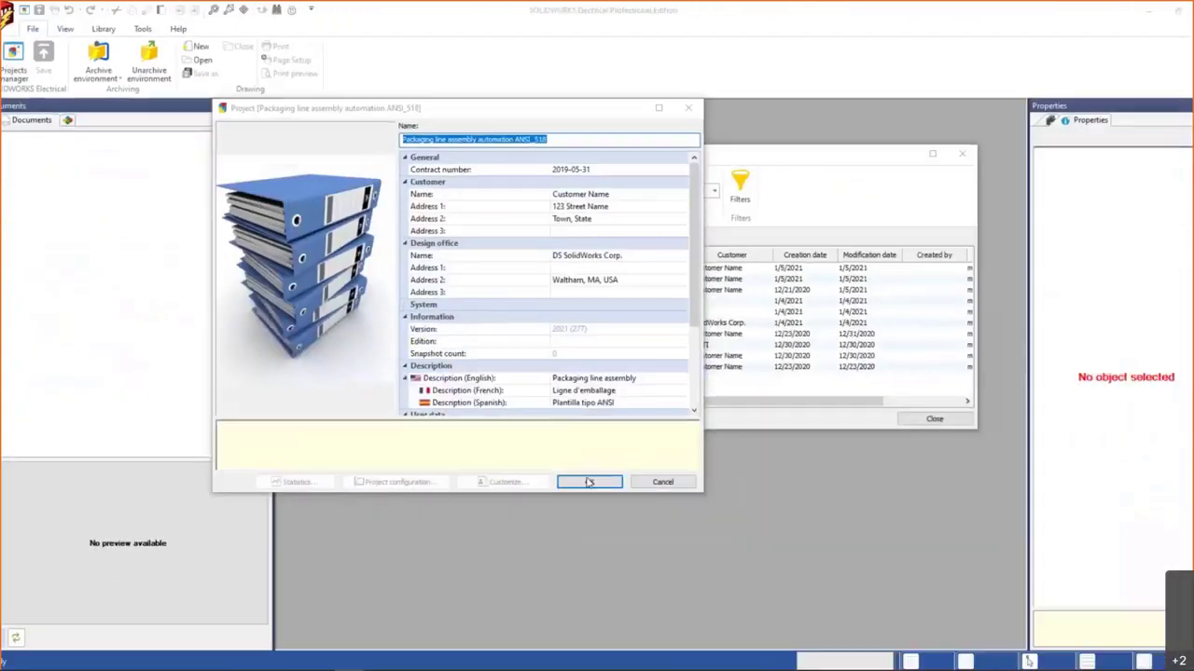
{"action": "left_click", "coordinate": [797, 645]}
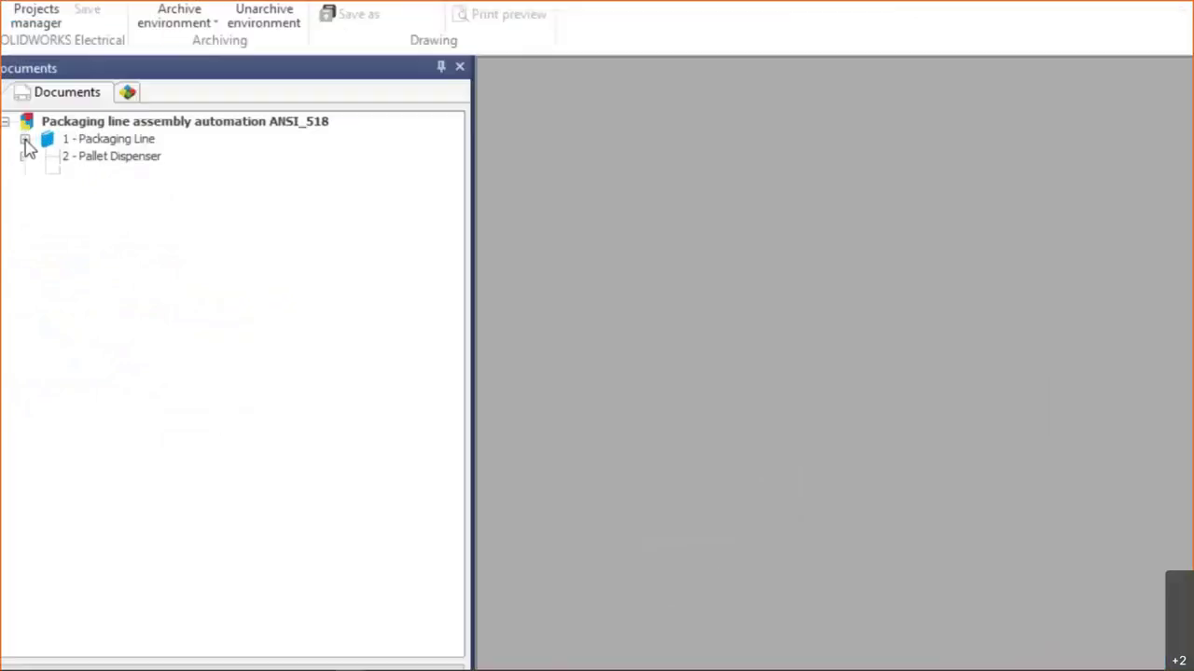
- Expand the Packaging Line book's folders and open the 06 - Power - Packaging Line drawing
{"action": "left_click", "coordinate": [24, 140]}
{"action": "left_click", "coordinate": [44, 226]}
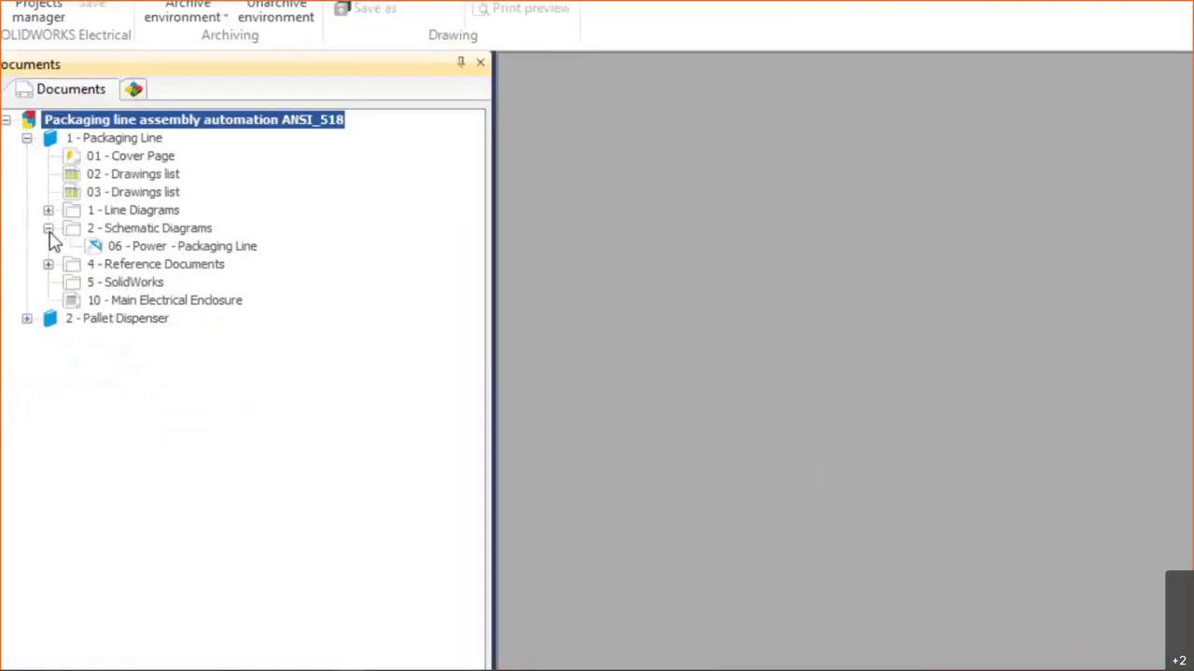
{"action": "left_click", "coordinate": [47, 265]}
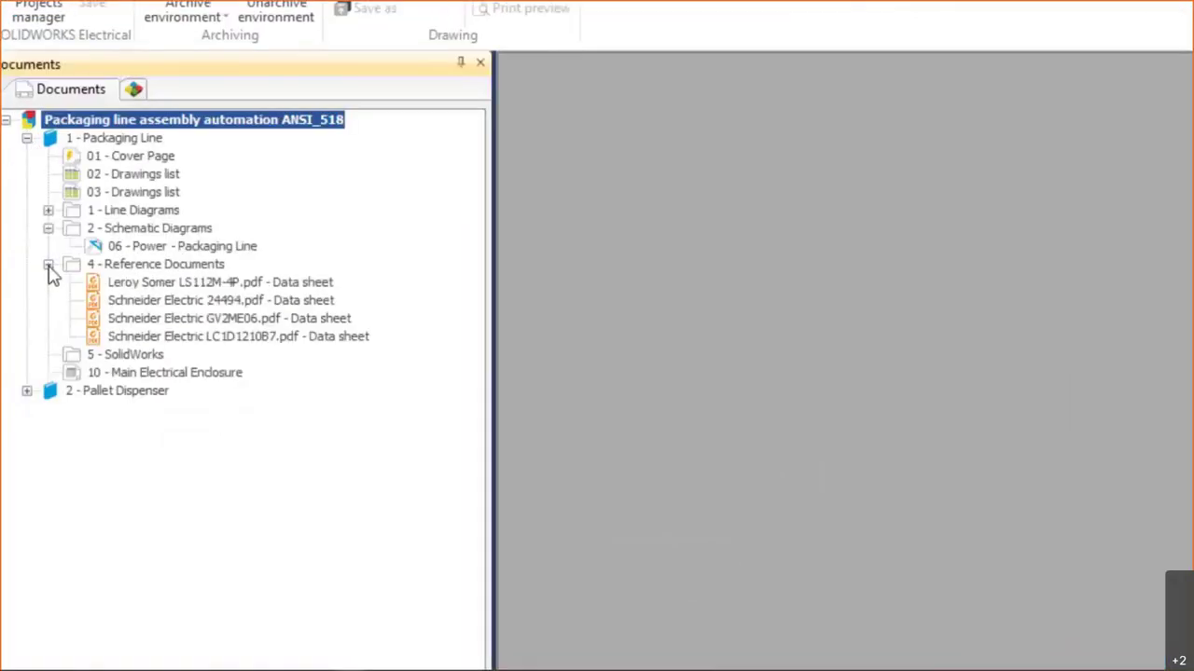
{"action": "left_click", "coordinate": [140, 246]}
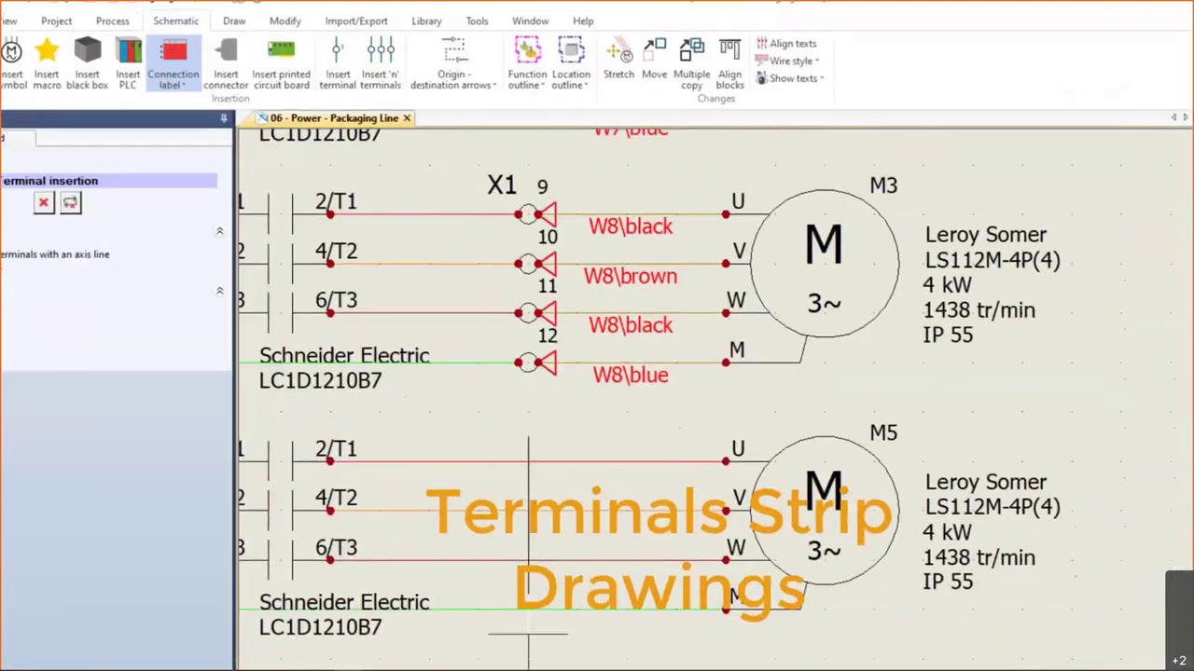
- Insert X1 terminals across motor M5's four wires
{"action": "left_click", "coordinate": [528, 634]}
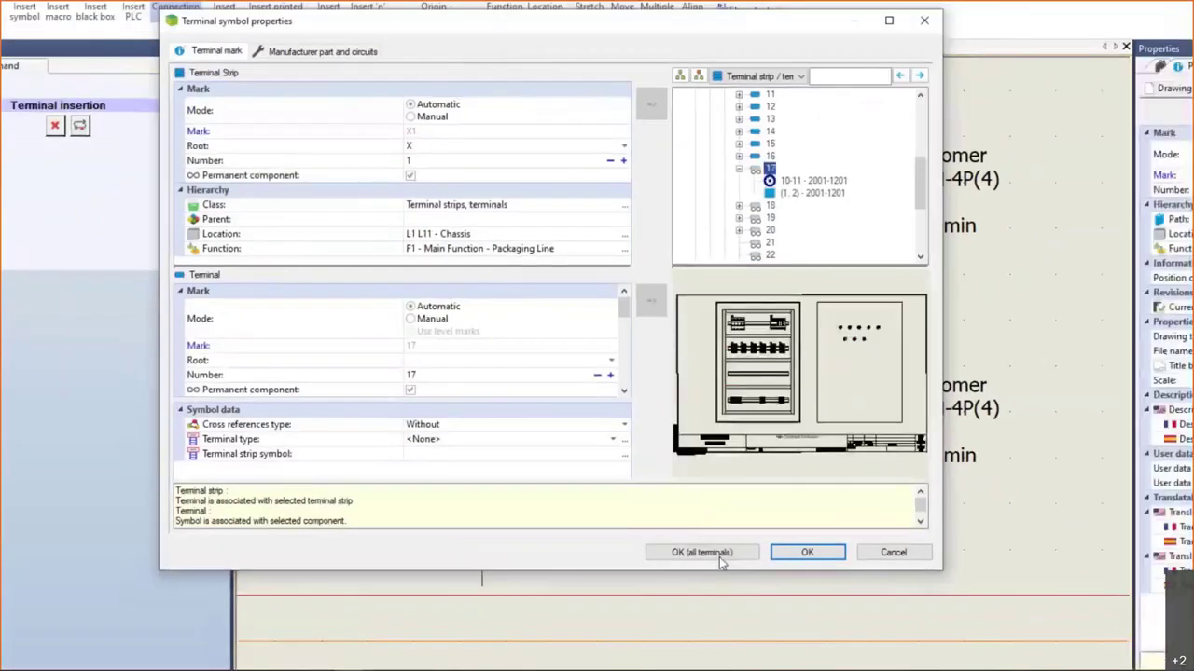
{"action": "left_click", "coordinate": [832, 564]}
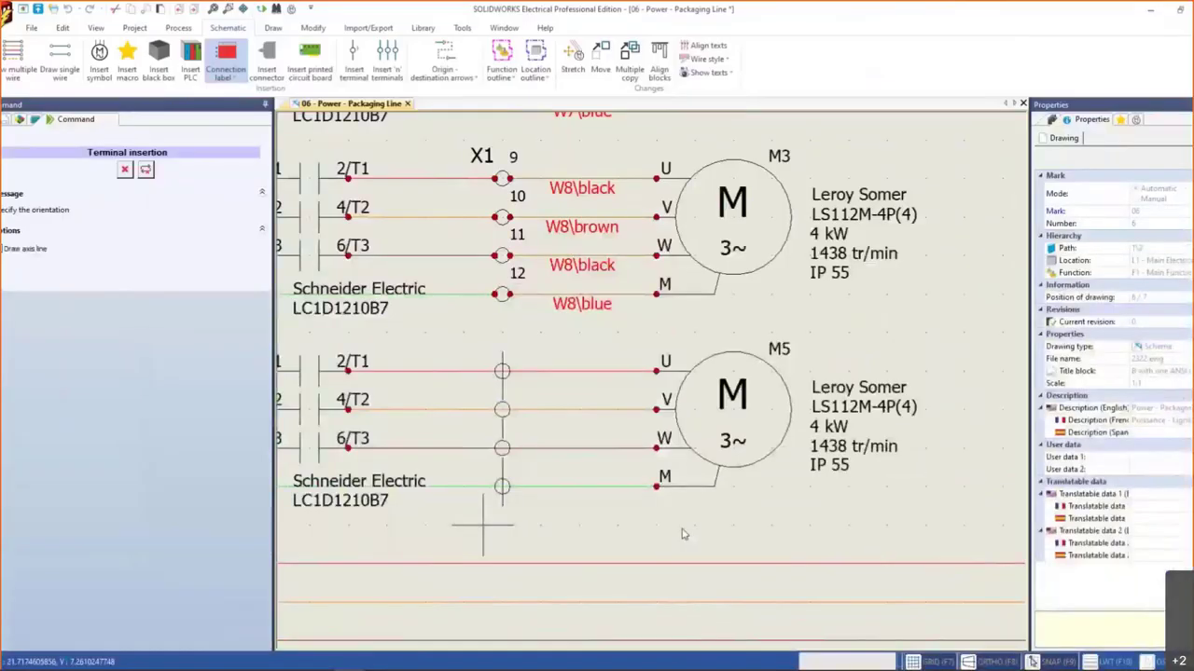
{"action": "right_click", "coordinate": [503, 485]}
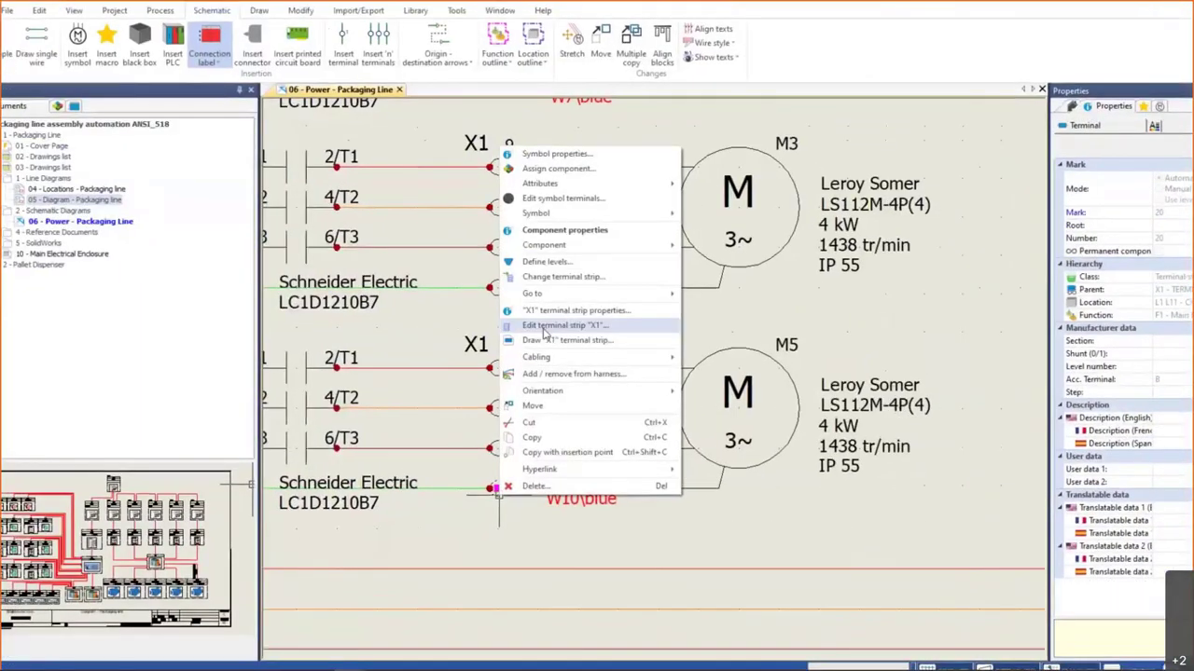
{"action": "left_click", "coordinate": [565, 329]}
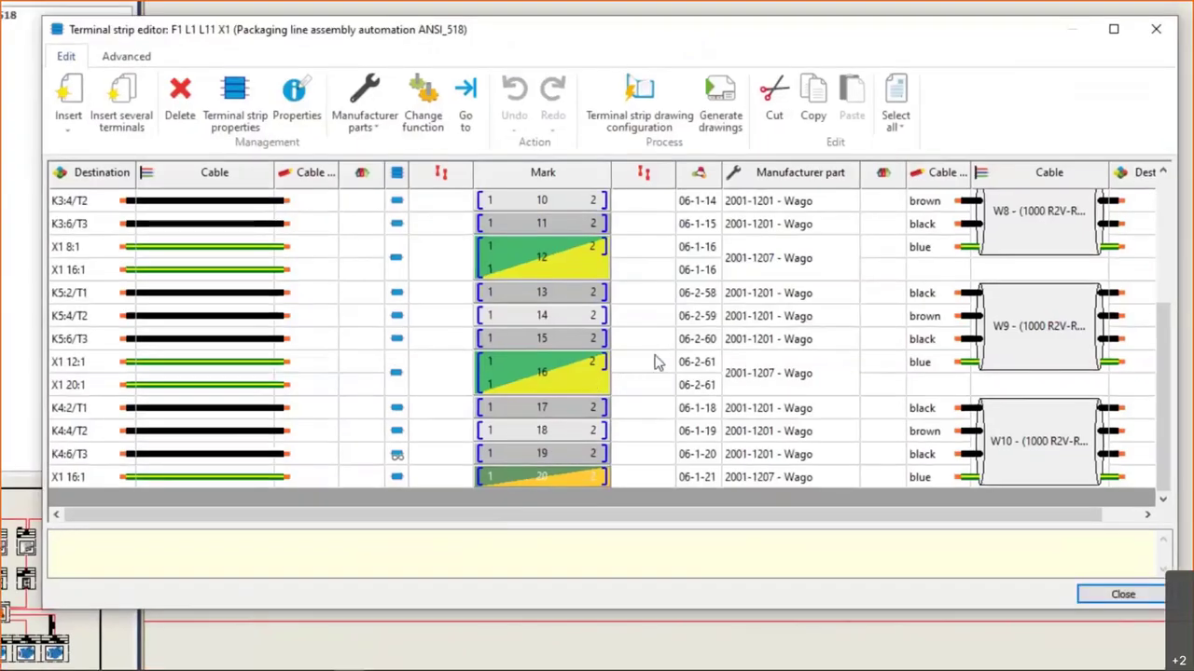
- Bridge ground terminals 4, 8, 12, 16 and 20 on terminal strip X1
{"action": "left_click", "coordinate": [636, 476]}
{"action": "left_click", "coordinate": [645, 384], "text": "ctrl"}
{"action": "left_click", "coordinate": [650, 248], "text": "ctrl"}
{"action": "scroll", "coordinate": [653, 278], "scroll_direction": "up", "scroll_amount": 3}
{"action": "left_click", "coordinate": [648, 336], "text": "ctrl"}
{"action": "scroll", "coordinate": [647, 322], "scroll_direction": "up", "scroll_amount": 1}
{"action": "left_click", "coordinate": [653, 270], "text": "ctrl"}
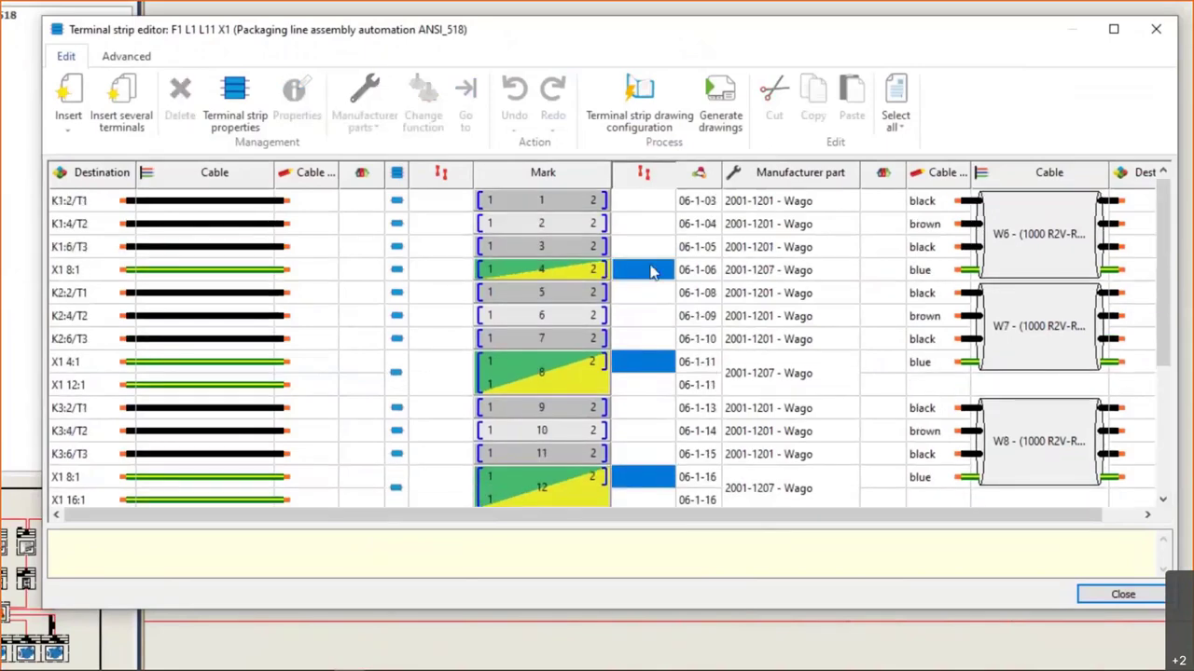
{"action": "right_click", "coordinate": [651, 269]}
{"action": "left_click", "coordinate": [698, 275]}
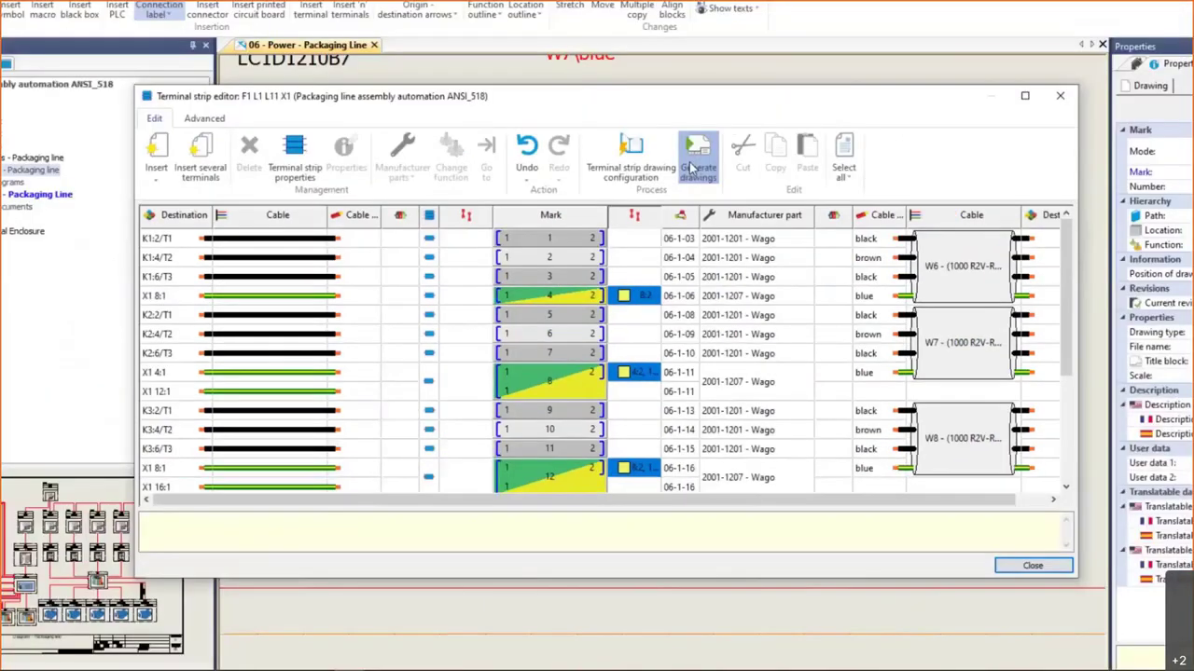
- Generate the X1 terminal strip drawing into the Packaging Line book
{"action": "left_click", "coordinate": [714, 112]}
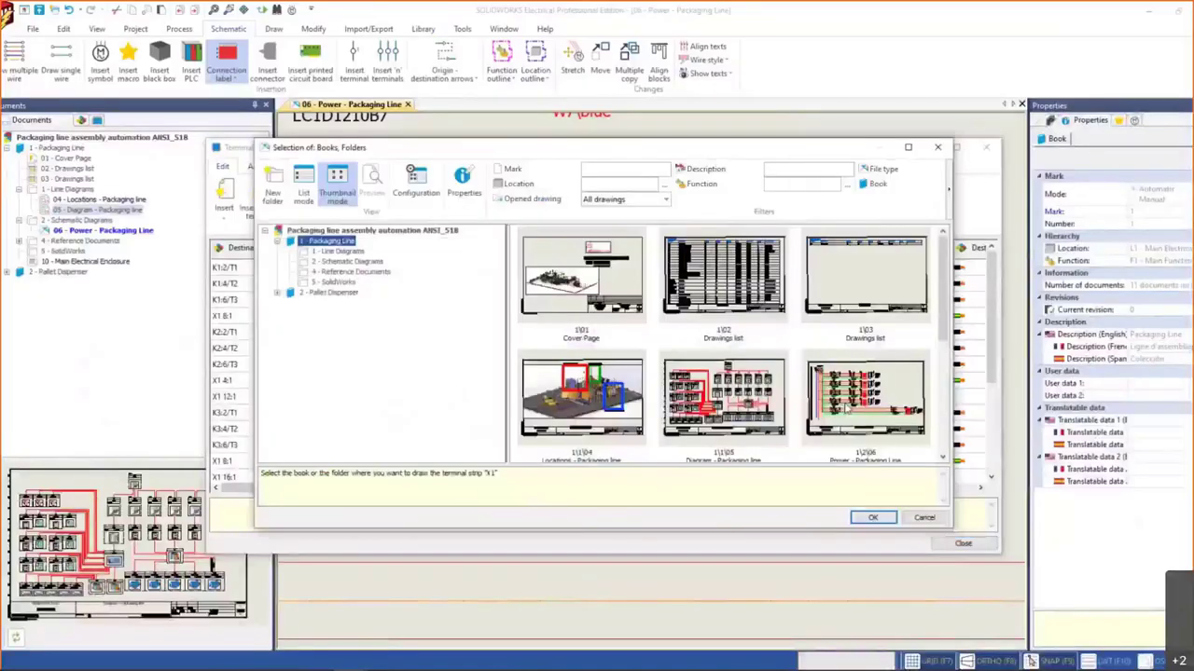
{"action": "left_click", "coordinate": [873, 520]}
{"action": "left_click", "coordinate": [749, 445]}
{"action": "left_click", "coordinate": [962, 542]}
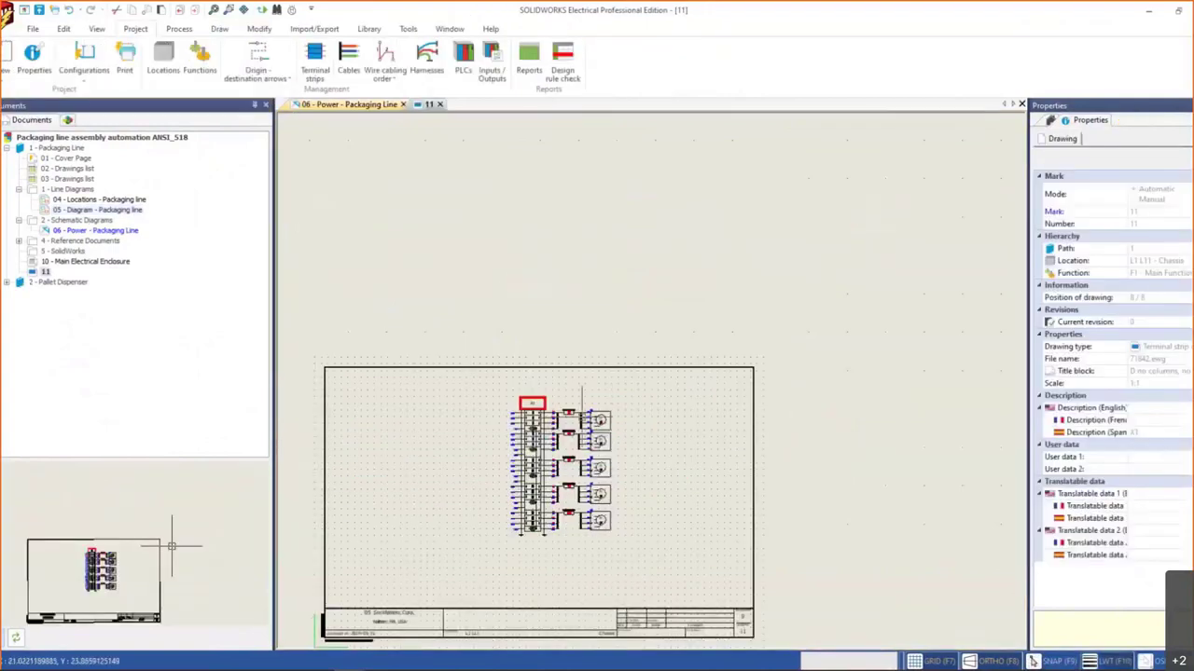
{"action": "scroll", "coordinate": [604, 393], "scroll_direction": "up", "scroll_amount": 5}
{"action": "middle_click_drag", "start_coordinate": [604, 393], "coordinate": [607, 389]}
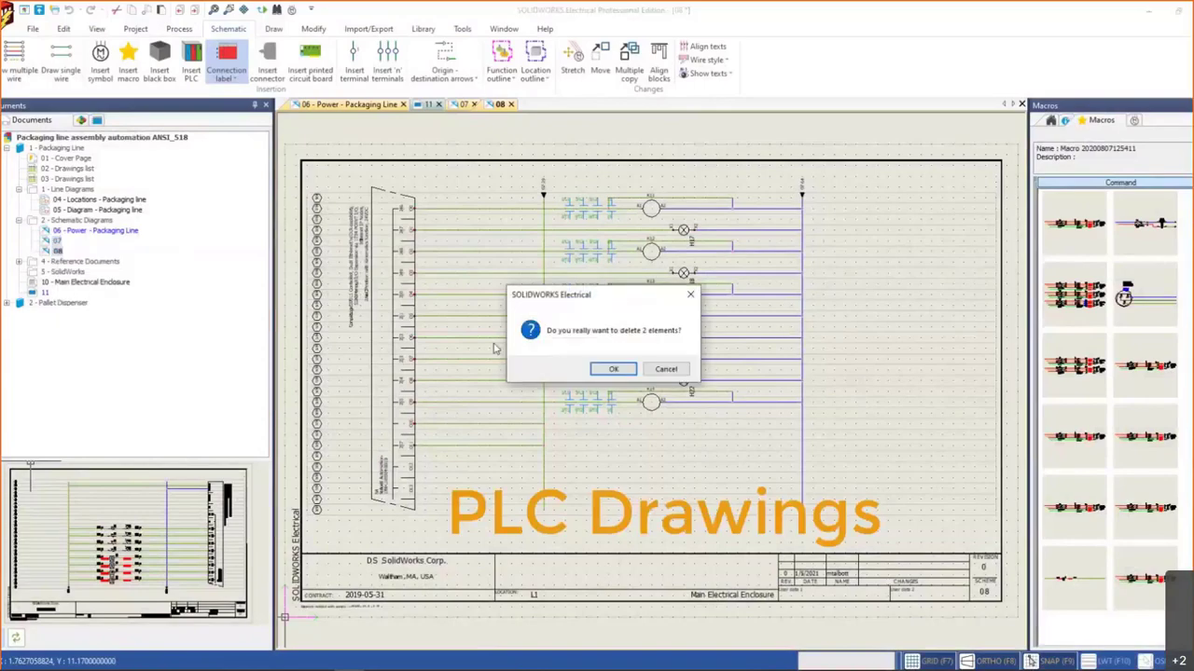
- Delete old PLC drawings 07 and 08 and generate new drawings for PLC N3
{"action": "left_click", "coordinate": [614, 368]}
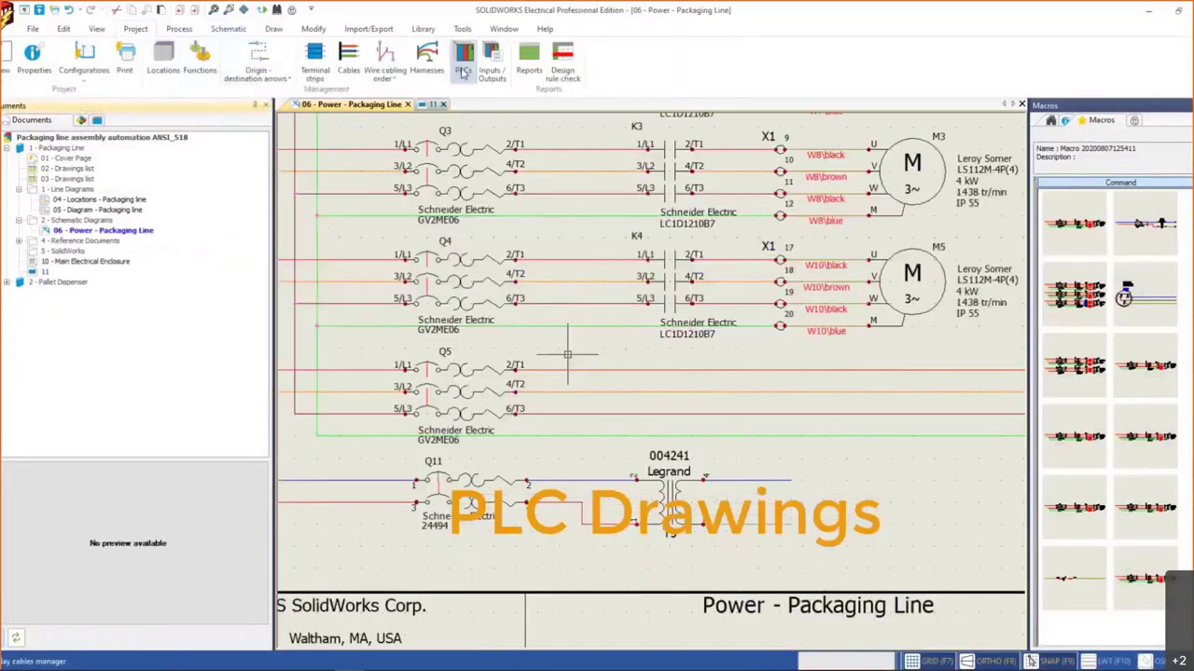
{"action": "left_click", "coordinate": [183, 58]}
{"action": "left_click", "coordinate": [120, 149]}
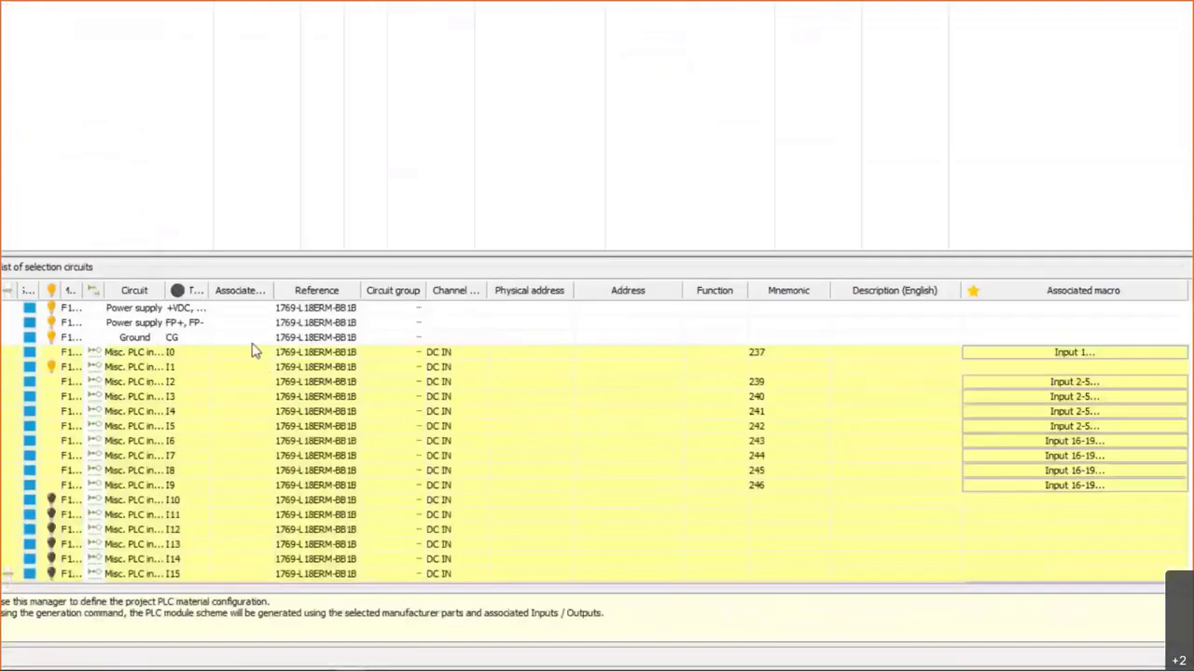
{"action": "scroll", "coordinate": [183, 432], "scroll_direction": "down", "scroll_amount": 6}
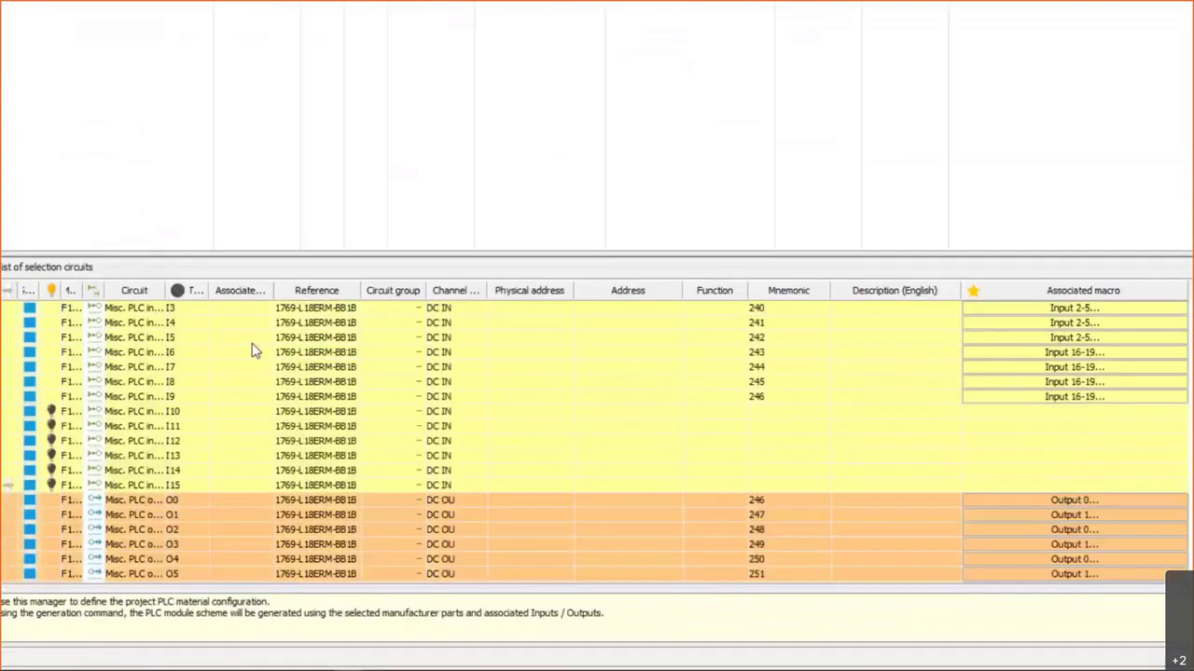
{"action": "scroll", "coordinate": [252, 346], "scroll_direction": "up", "scroll_amount": 6}
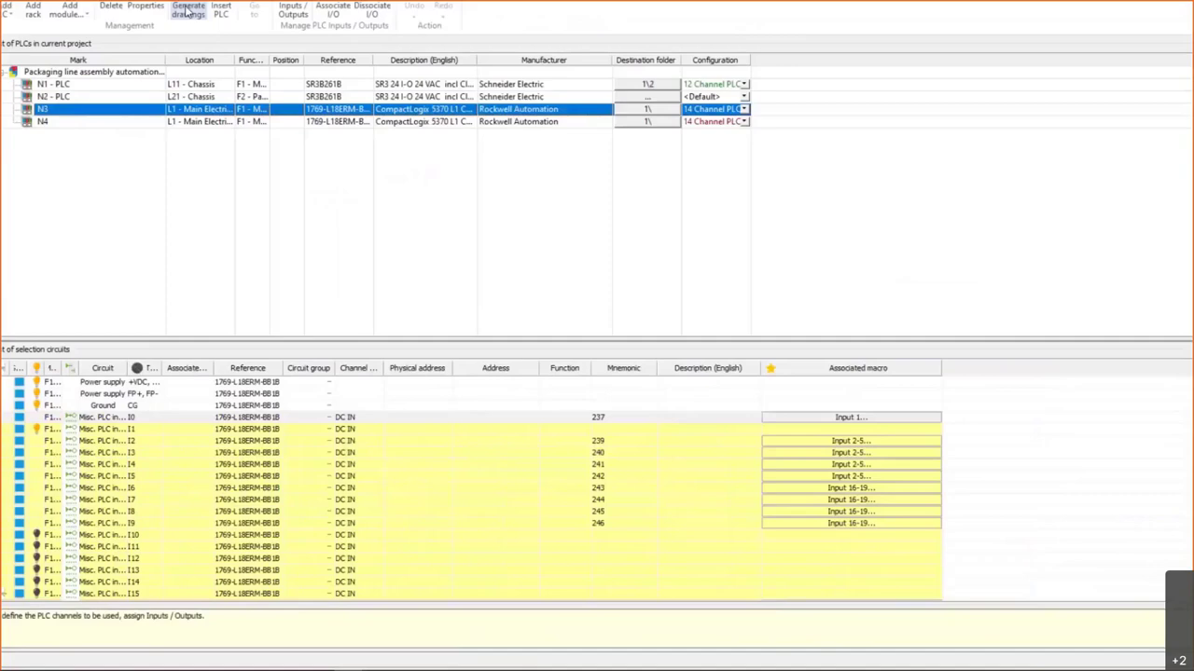
{"action": "left_click", "coordinate": [174, 45]}
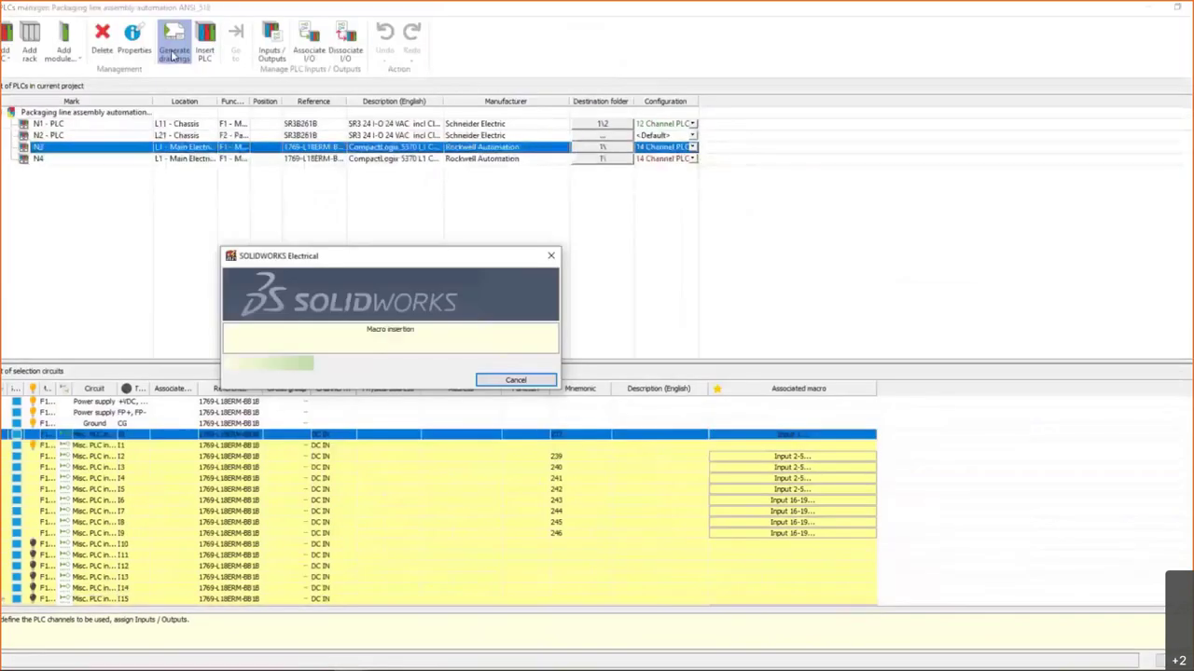
- Dismiss the generation report and open the new drawings 12 and 13
{"action": "left_click", "coordinate": [748, 446]}
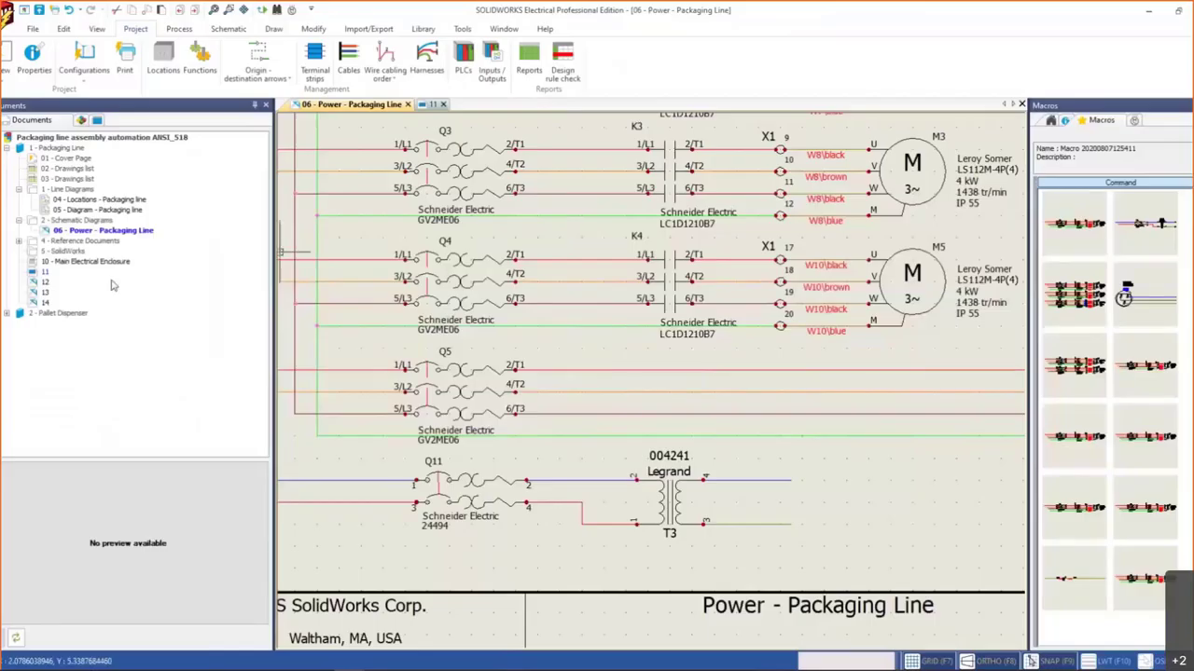
{"action": "double_click", "coordinate": [114, 283]}
{"action": "double_click", "coordinate": [45, 293]}
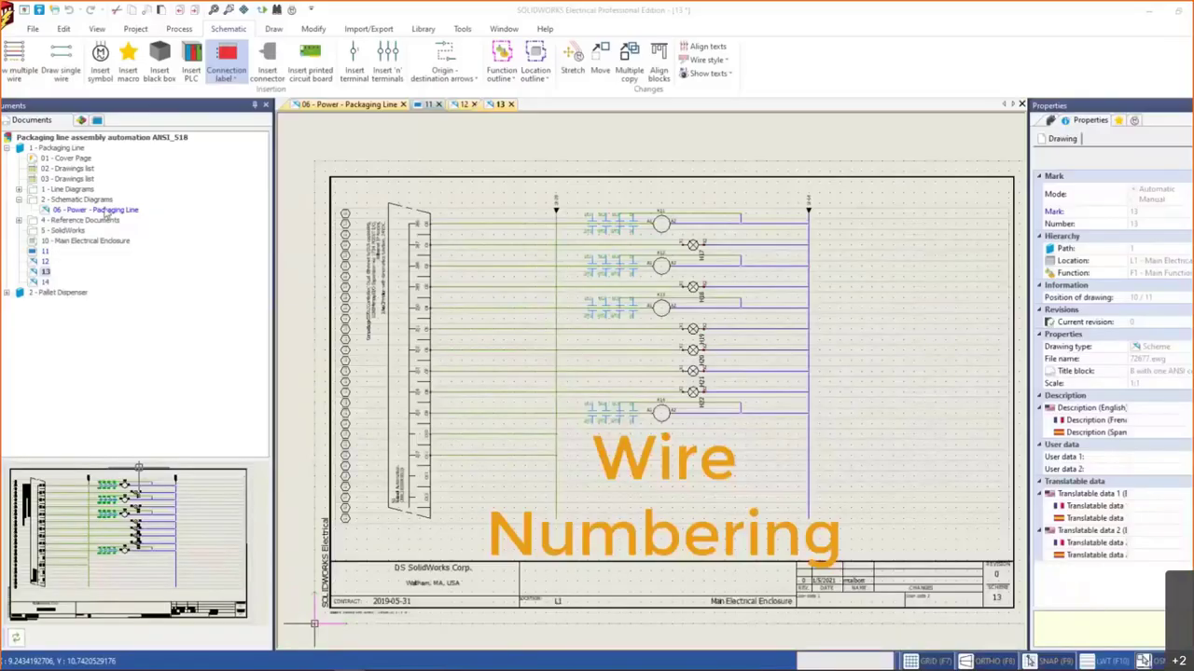
- Open drawing 06 and number its new wires, keeping existing wire numbers
{"action": "double_click", "coordinate": [107, 212]}
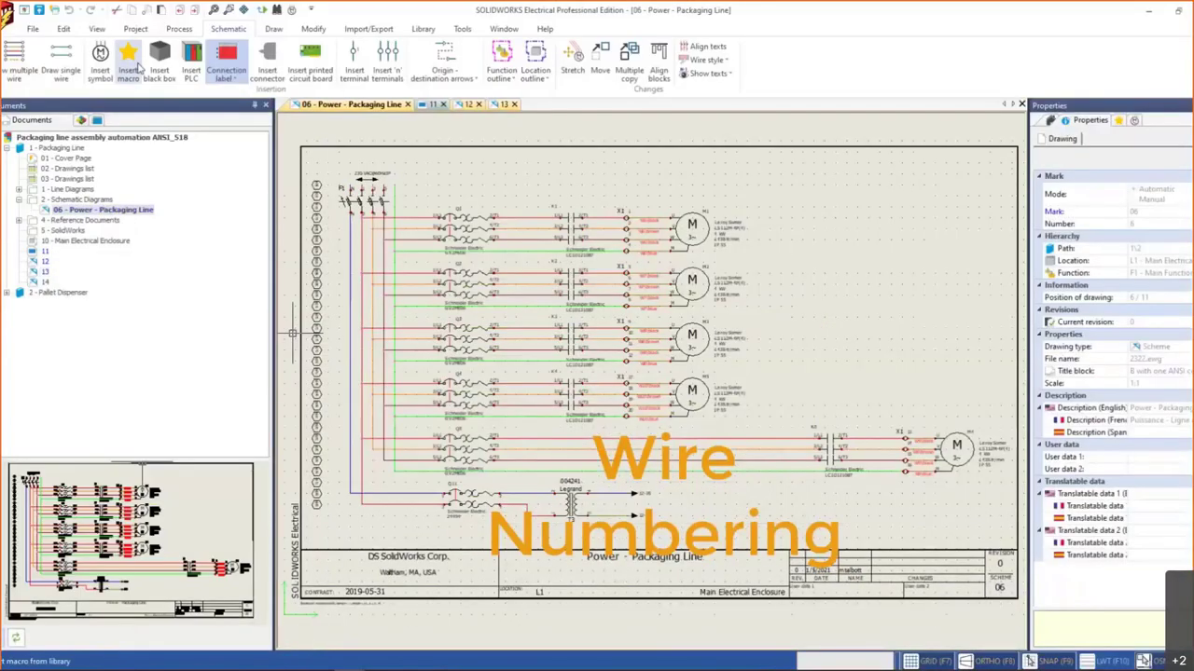
{"action": "left_click", "coordinate": [173, 33]}
{"action": "left_click", "coordinate": [152, 64]}
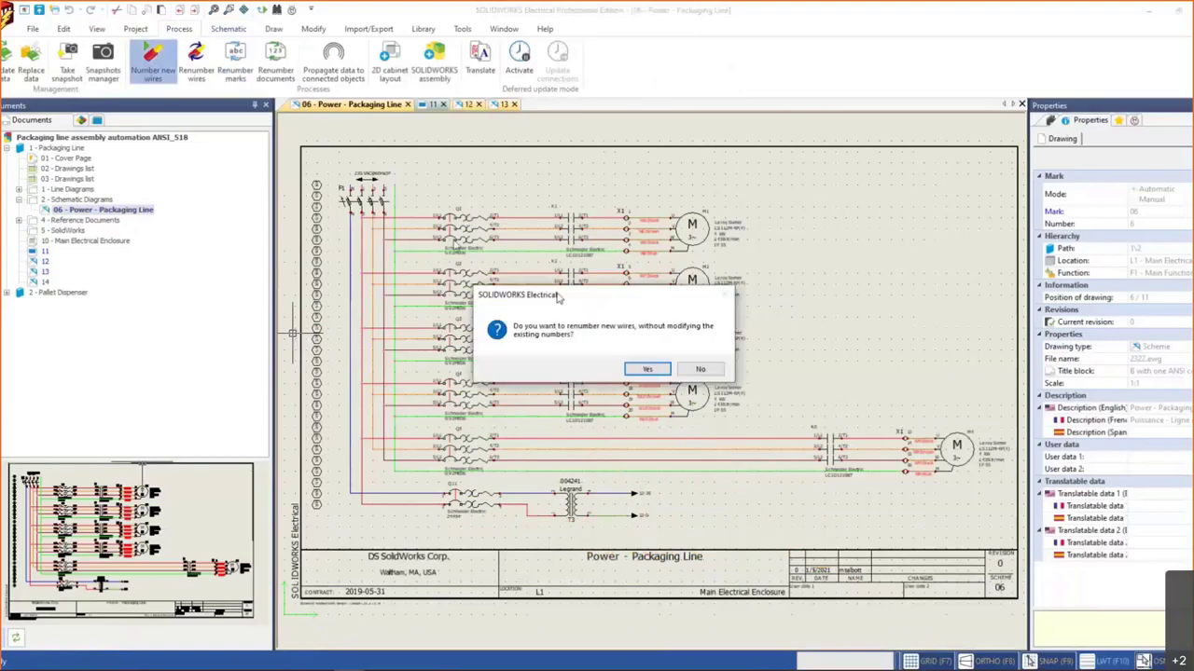
{"action": "left_click", "coordinate": [636, 374]}
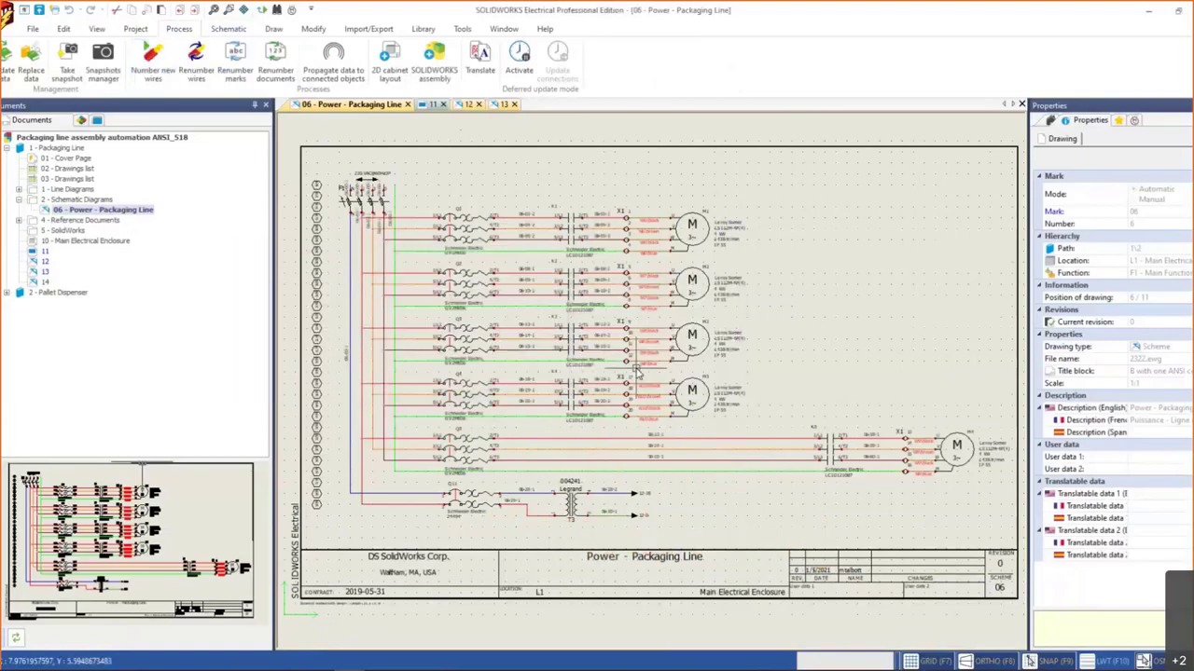
{"action": "scroll", "coordinate": [512, 320], "scroll_direction": "up", "scroll_amount": 5}
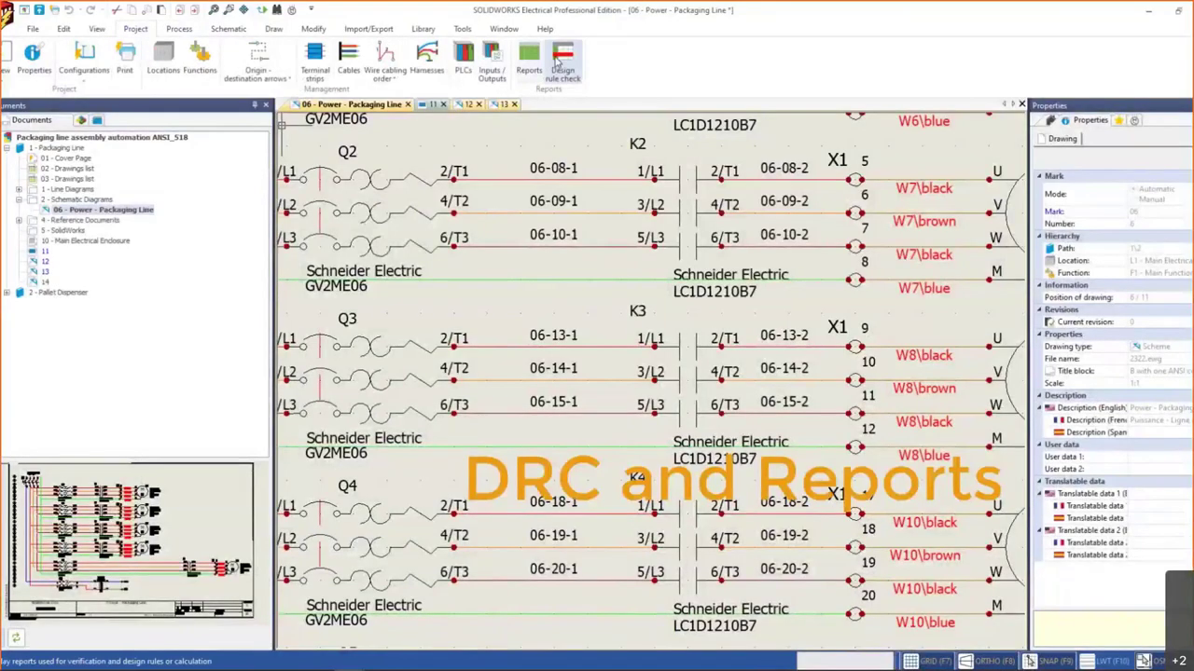
- Run the design rule check and jump to the first unmarked wire at terminal X1 4
{"action": "left_click", "coordinate": [560, 63]}
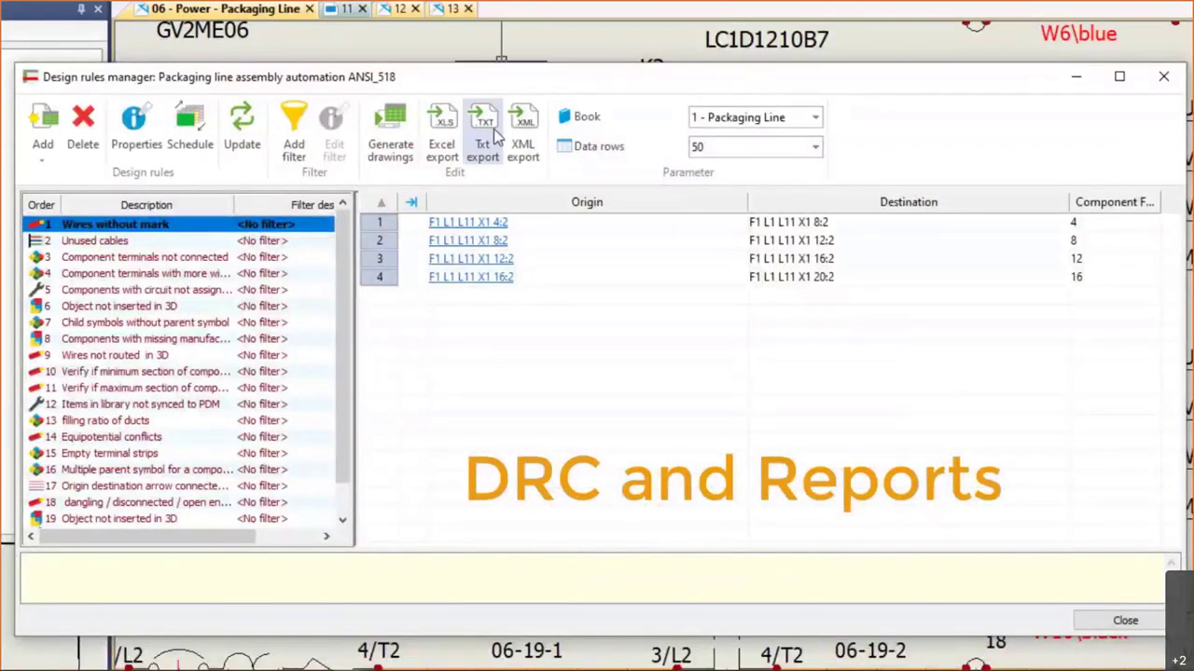
{"action": "left_click", "coordinate": [496, 227]}
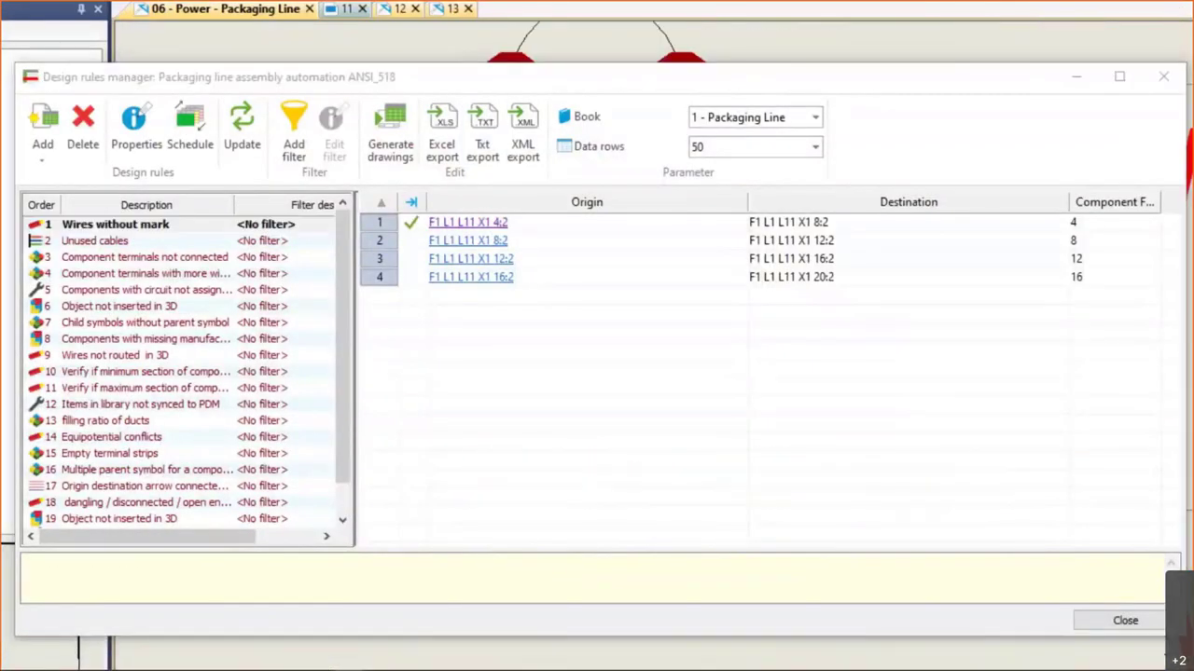
{"action": "key", "text": "Escape"}
{"action": "scroll", "coordinate": [832, 510], "scroll_direction": "down", "scroll_amount": 3}
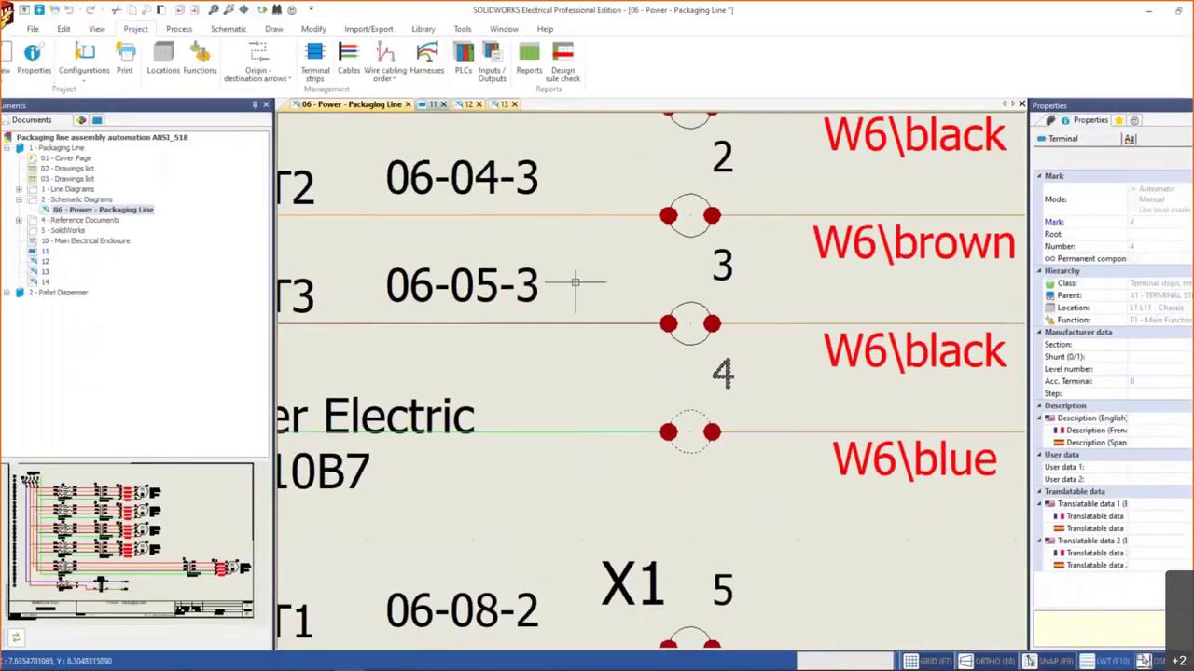
- Generate the List of wires by line style and BOM report drawings for book 1, then open drawing 15
{"action": "left_click", "coordinate": [529, 65]}
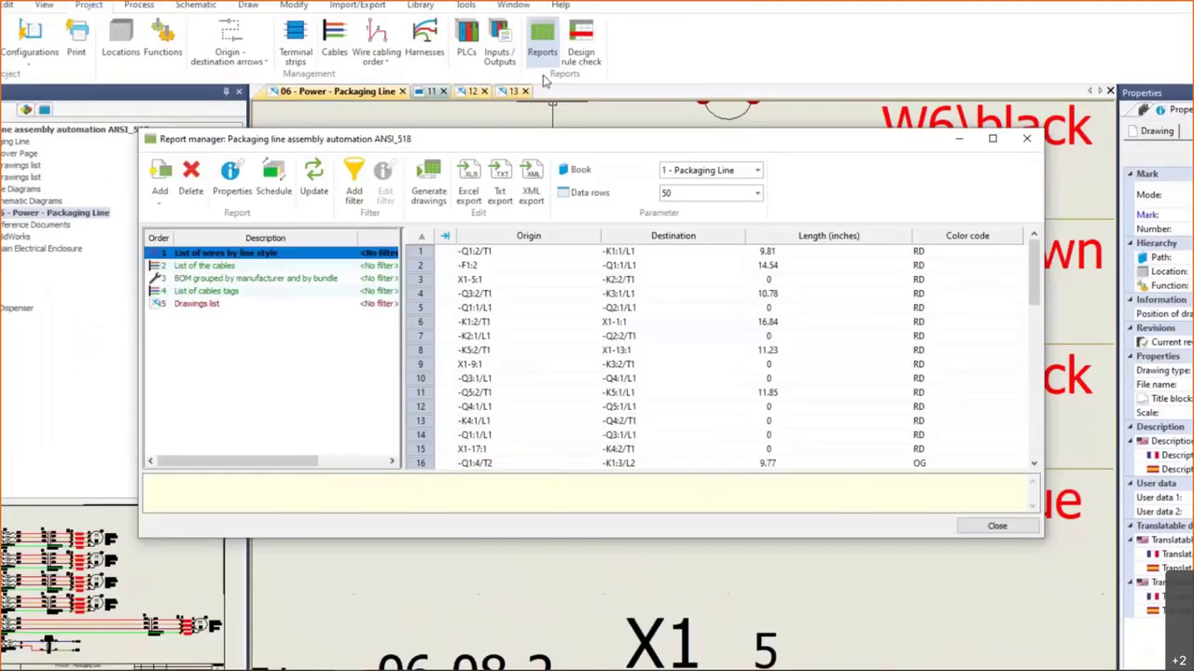
{"action": "left_click", "coordinate": [425, 197]}
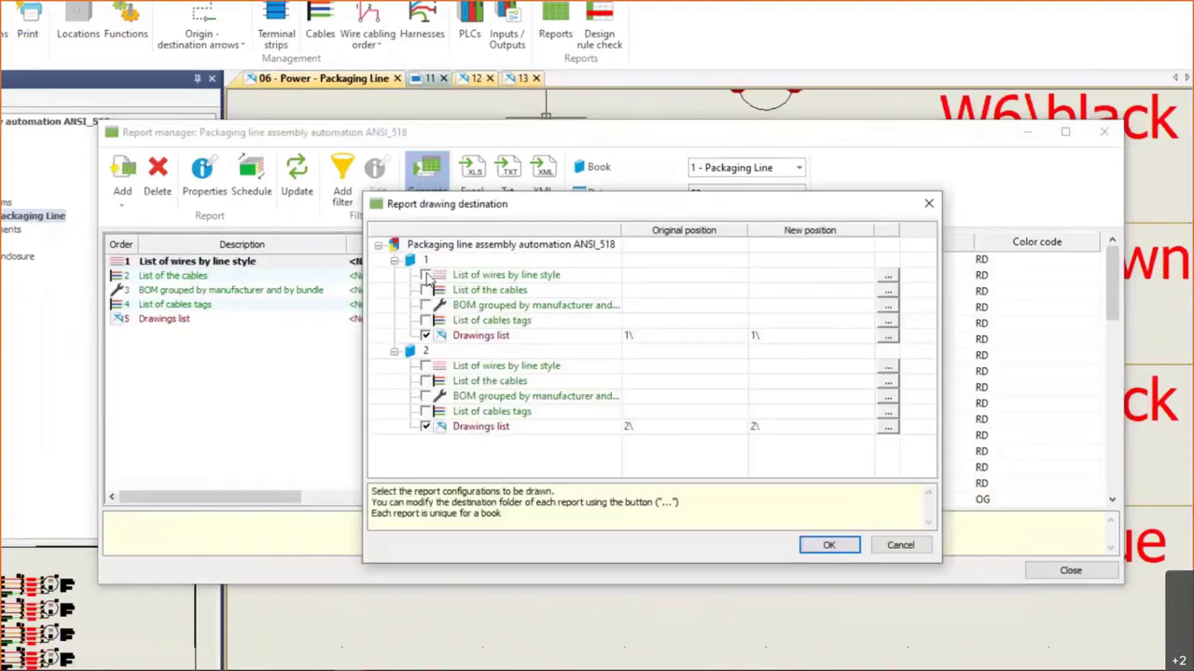
{"action": "left_click", "coordinate": [427, 275]}
{"action": "left_click", "coordinate": [426, 306]}
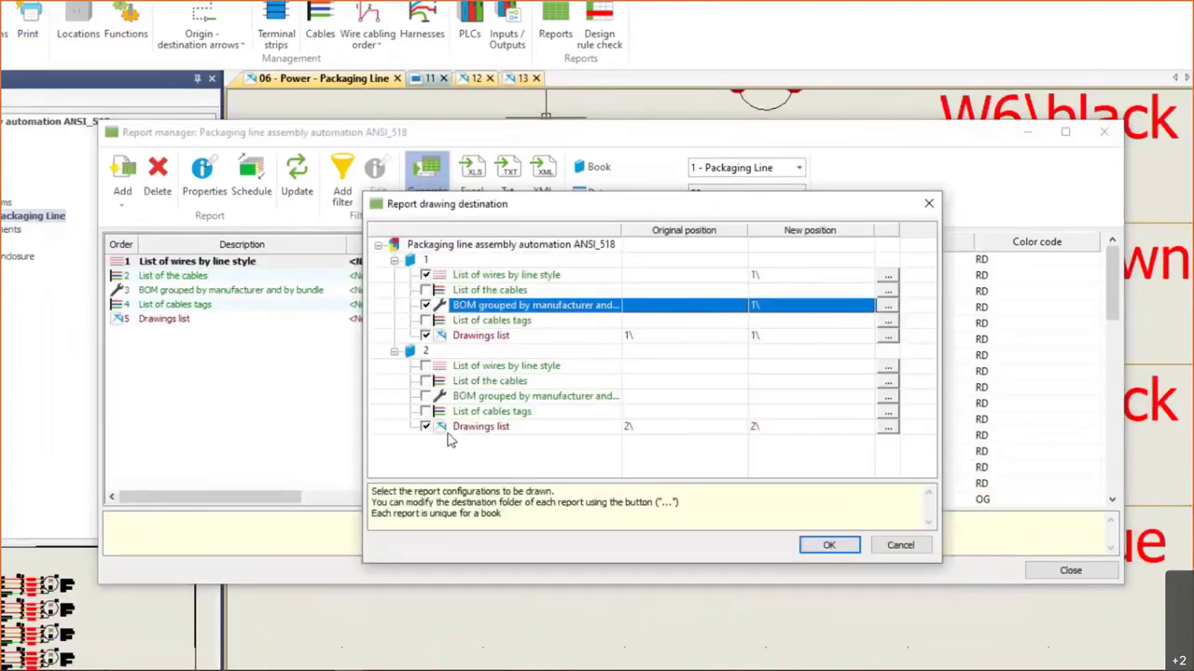
{"action": "left_click", "coordinate": [476, 426]}
{"action": "left_click", "coordinate": [829, 544]}
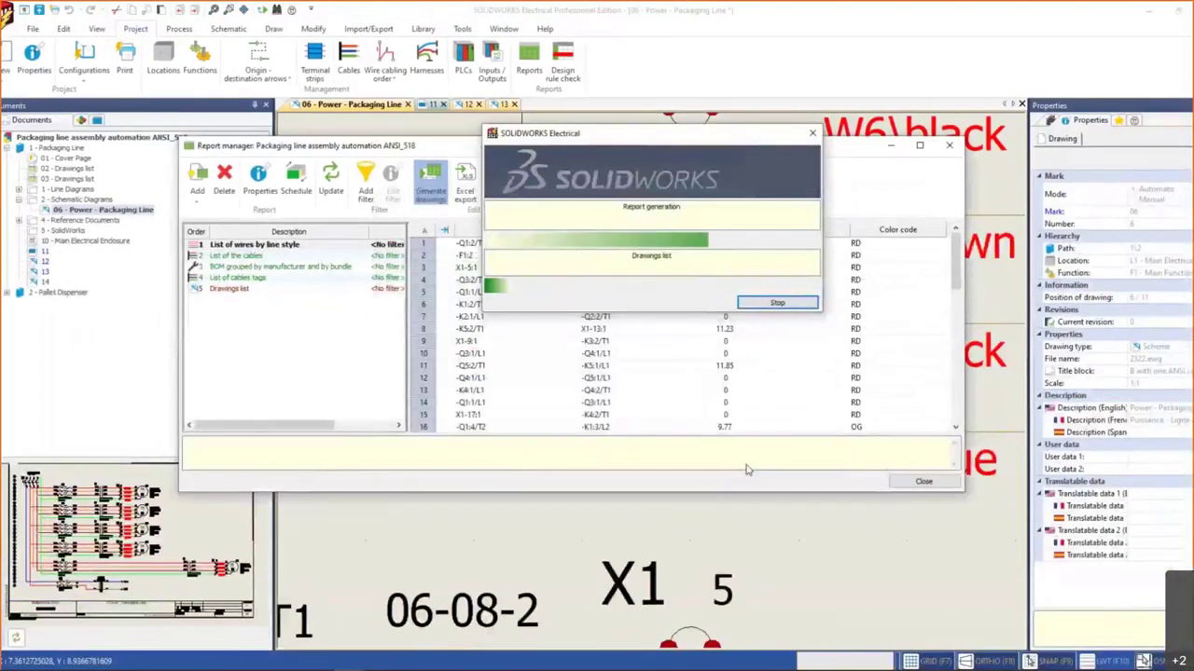
{"action": "left_click", "coordinate": [1042, 445]}
{"action": "left_click", "coordinate": [923, 481]}
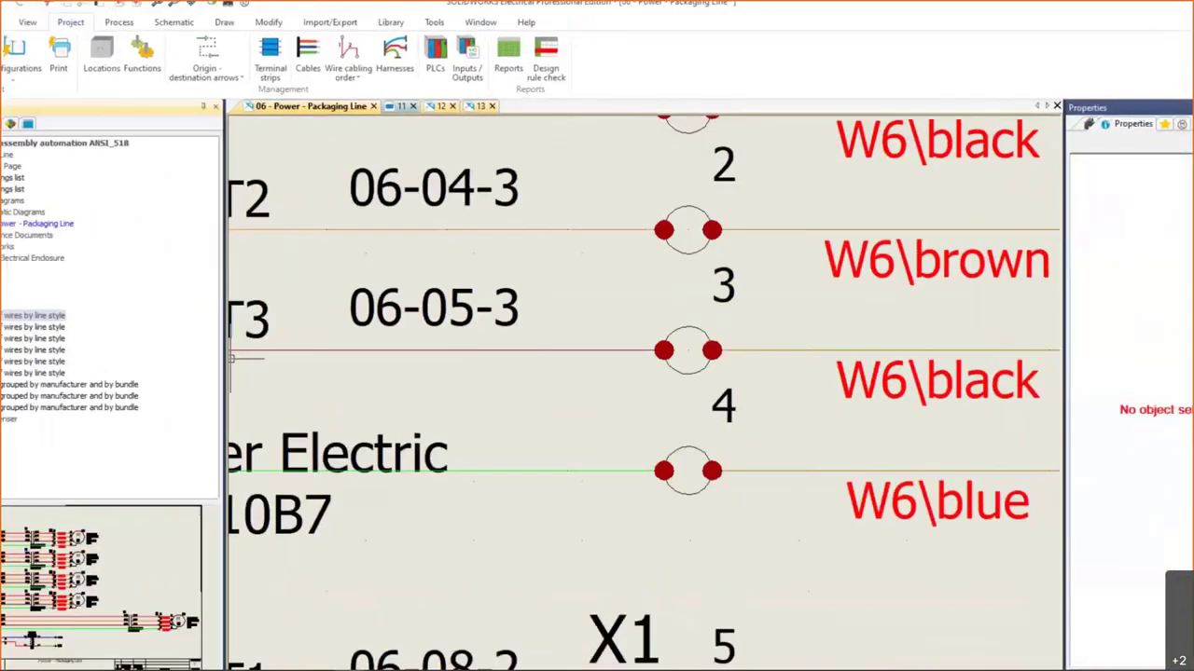
{"action": "double_click", "coordinate": [89, 291]}
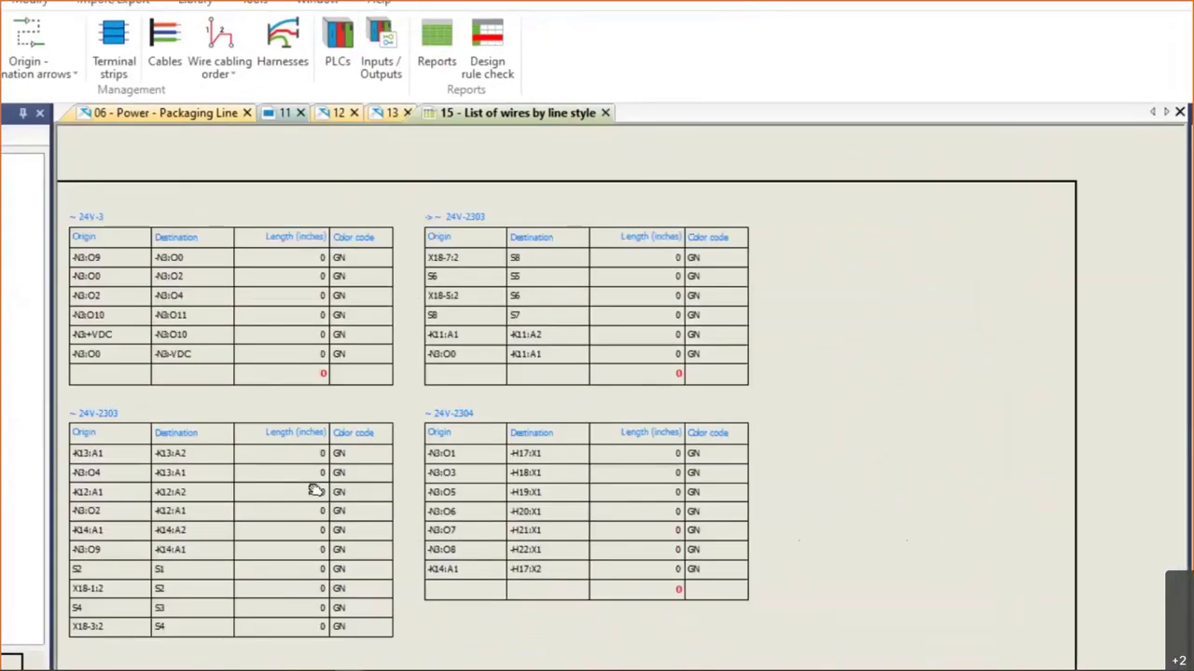
{"action": "scroll", "coordinate": [486, 516], "scroll_direction": "up", "scroll_amount": 1}
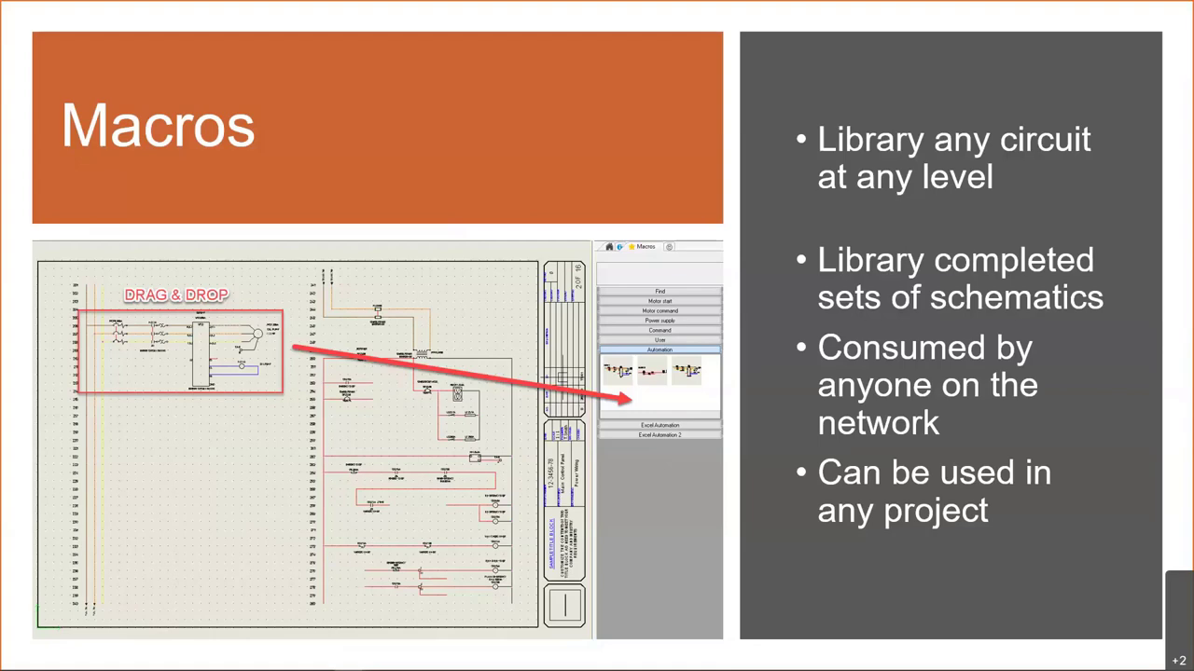
- Advance past the Macros slide to end the slideshow
{"action": "key", "text": "Right"}
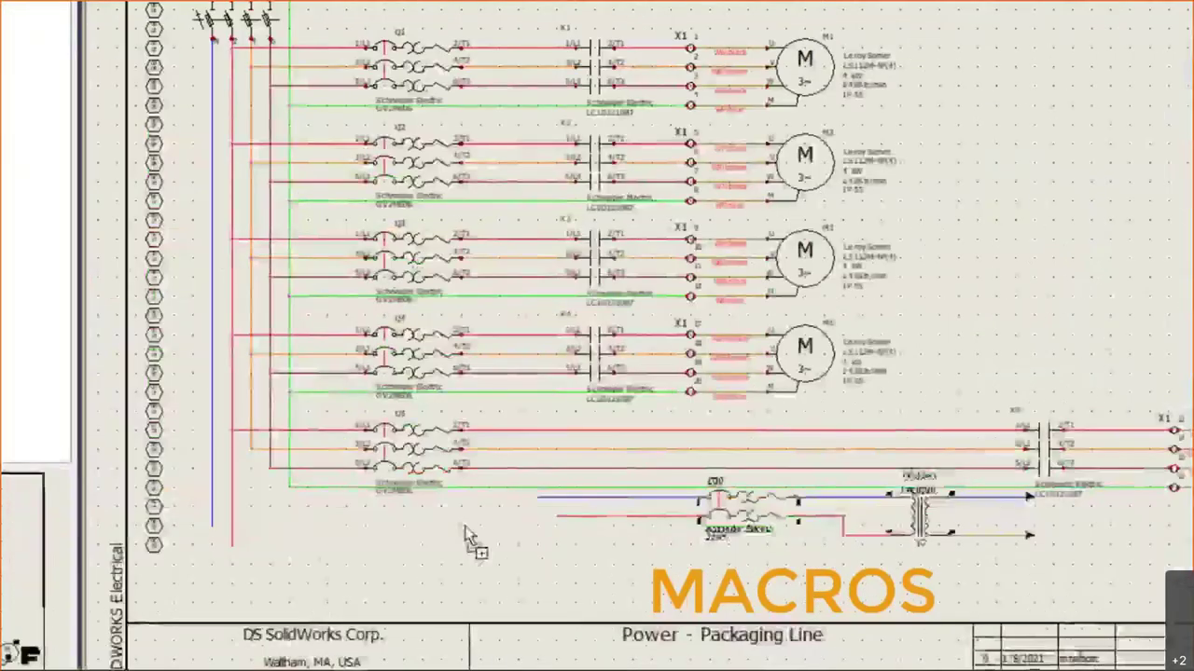
- Drop the transformer circuit macro onto the power page
{"action": "left_click_drag", "start_coordinate": [331, 629], "coordinate": [254, 615]}
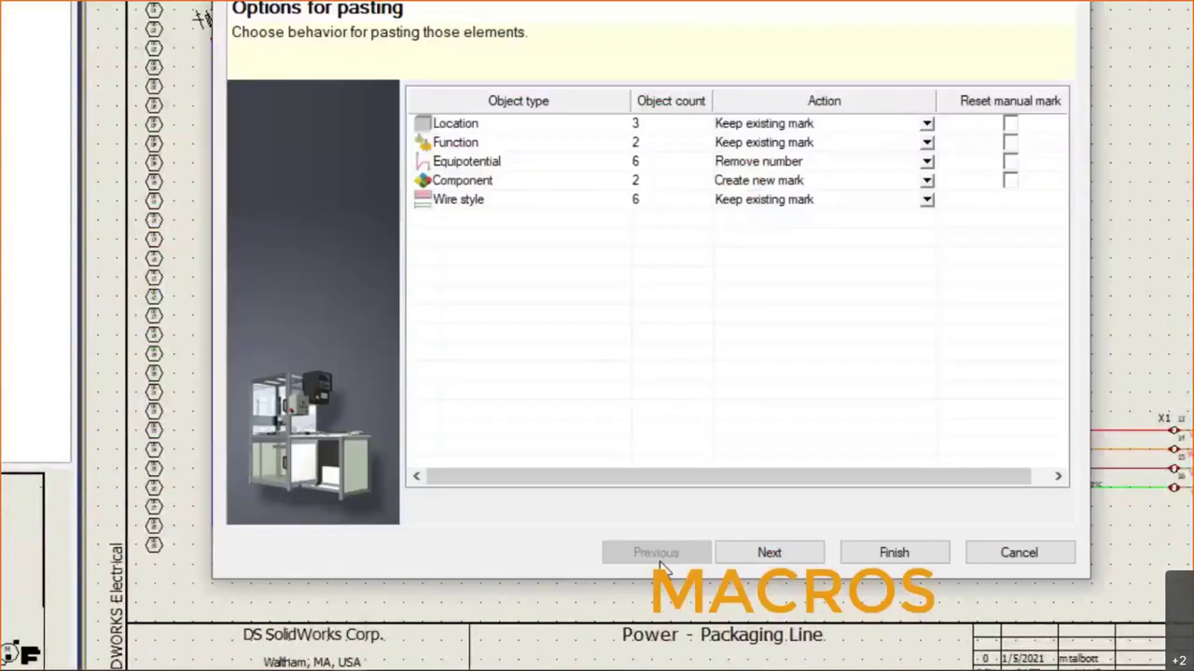
{"action": "left_click", "coordinate": [894, 552]}
{"action": "scroll", "coordinate": [512, 528], "scroll_direction": "up", "scroll_amount": 3}
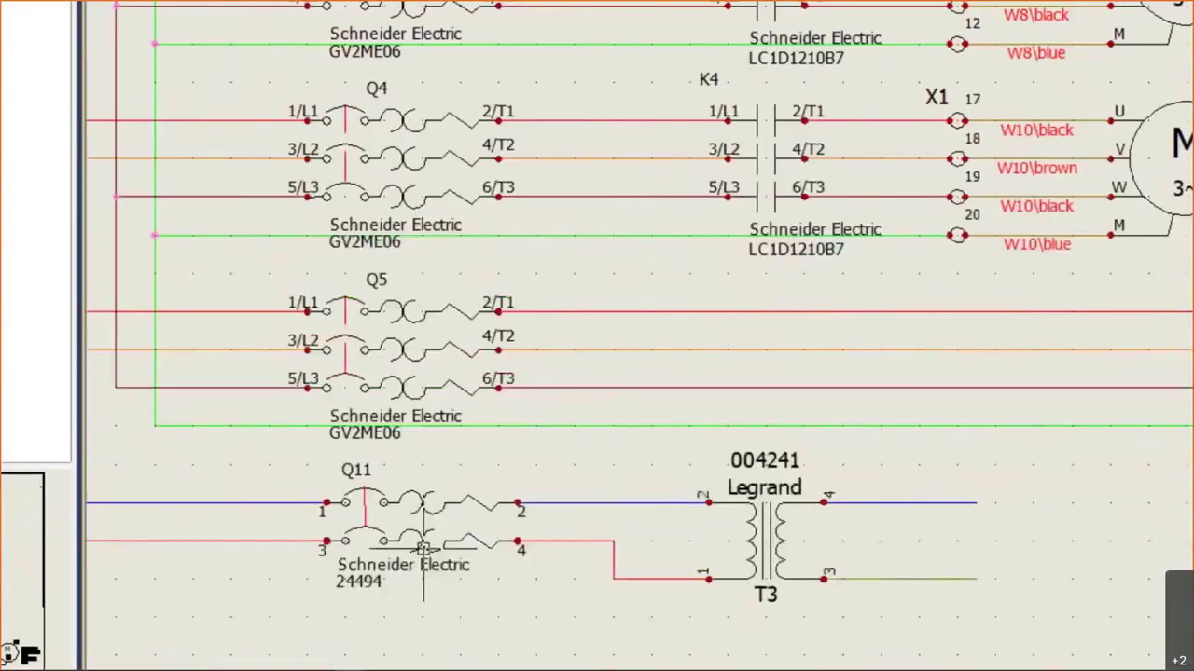
- Insert the [SWUG] project macro into Schematic Diagrams and open new page 08
{"action": "right_click", "coordinate": [124, 262]}
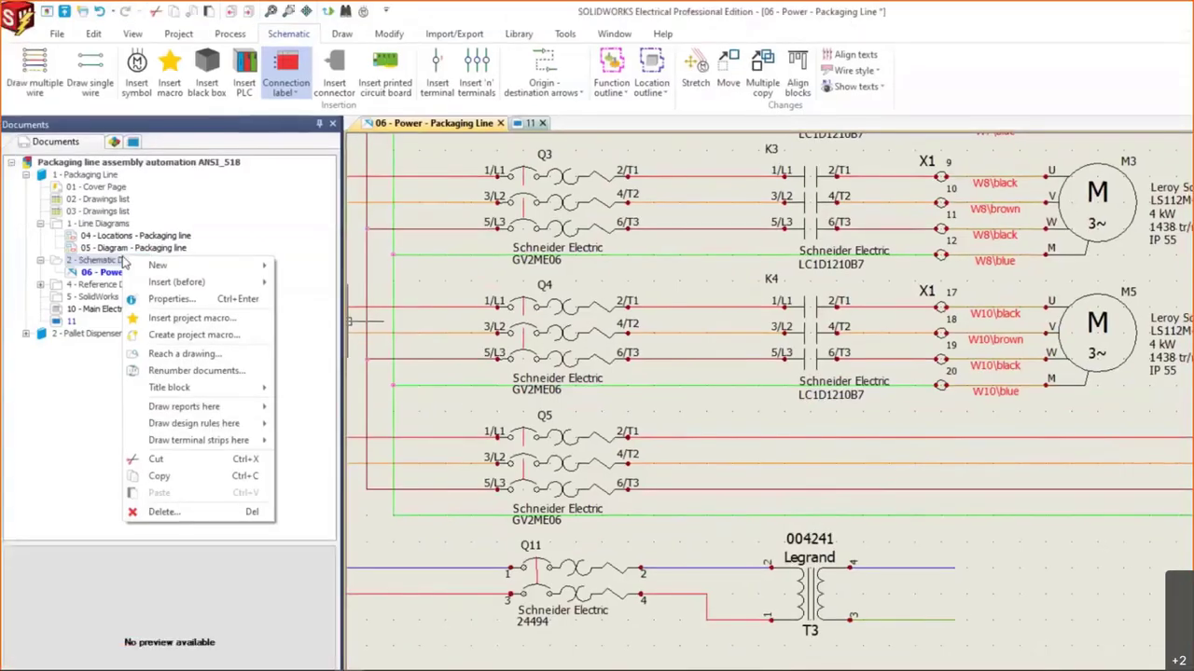
{"action": "left_click", "coordinate": [181, 318]}
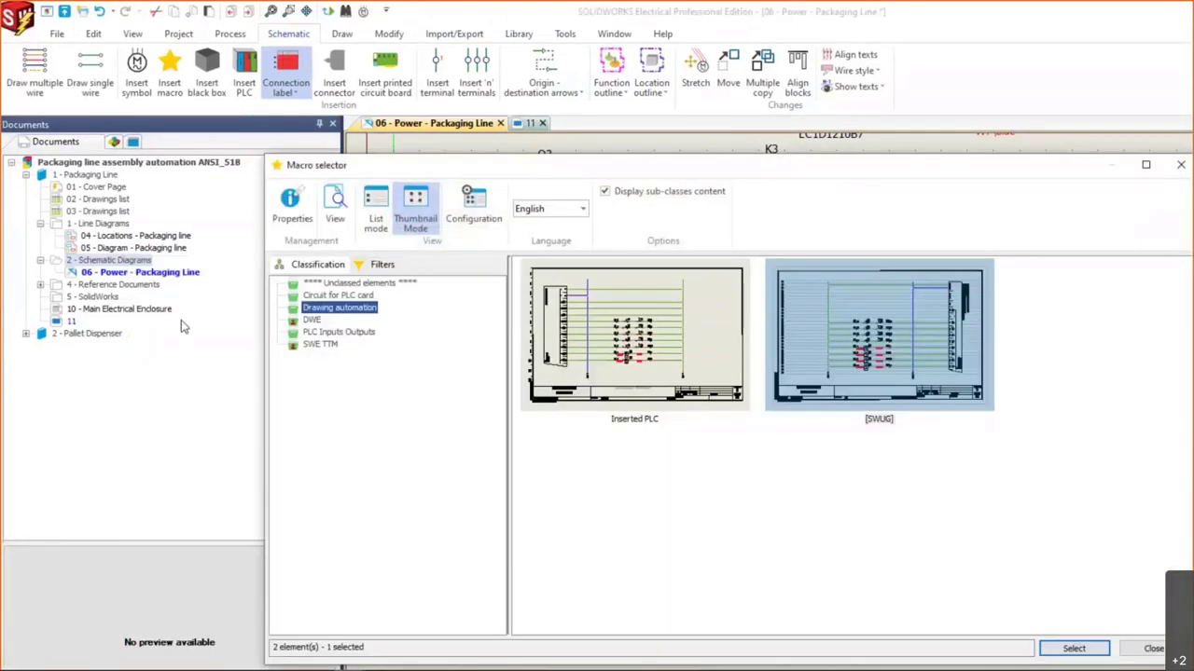
{"action": "left_click", "coordinate": [1072, 648]}
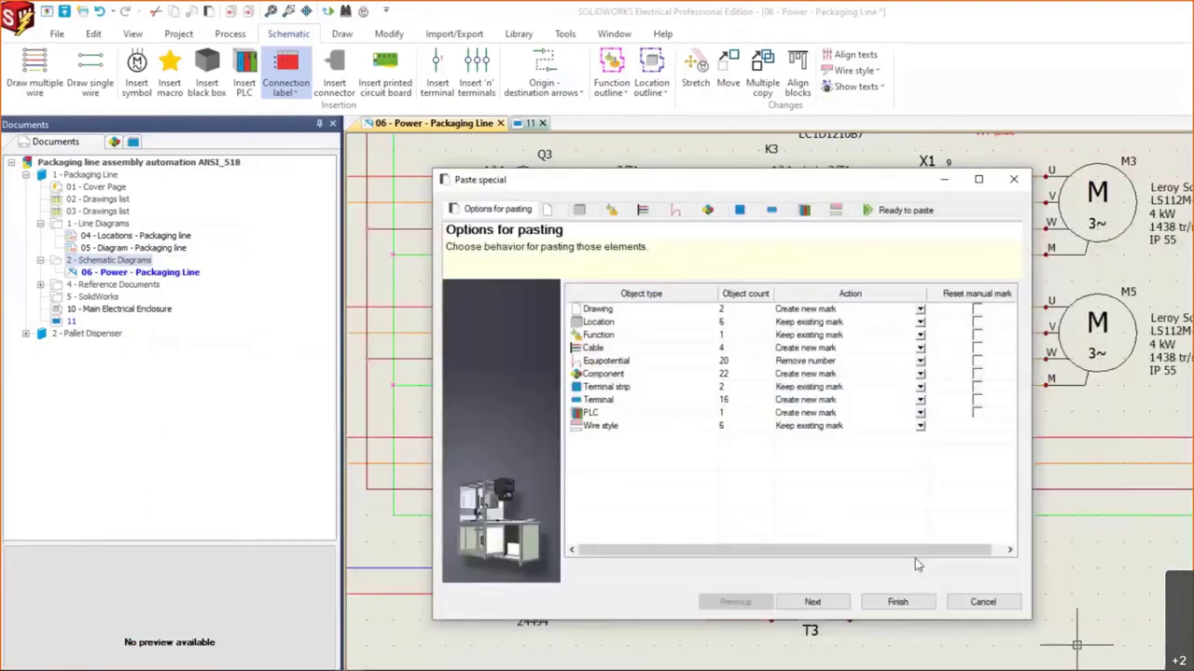
{"action": "left_click", "coordinate": [895, 603]}
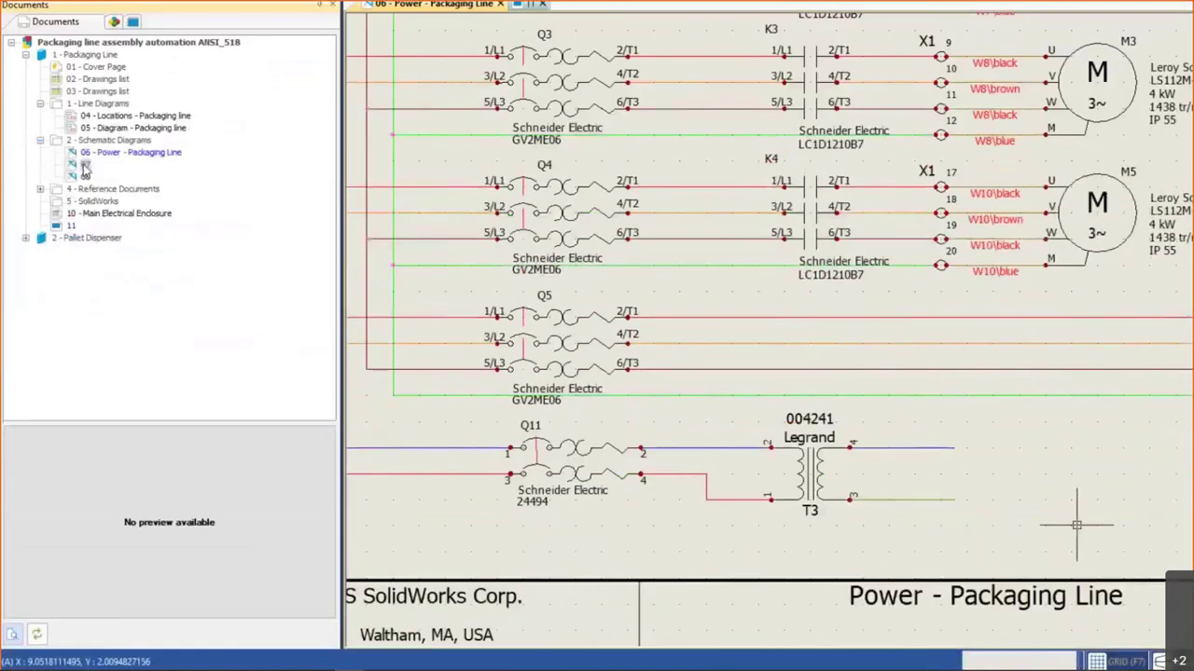
{"action": "double_click", "coordinate": [84, 171]}
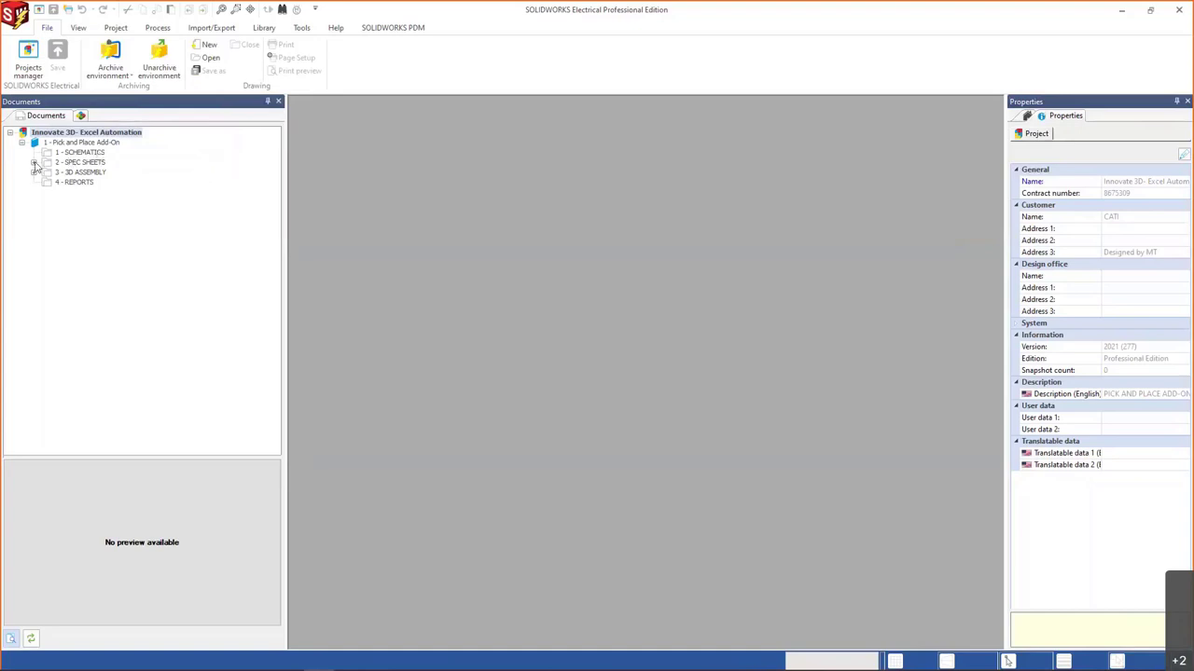
- Select the 1 - SCHEMATICS folder, then switch to the Excel Automation DWE workbook
{"action": "left_click", "coordinate": [79, 152]}
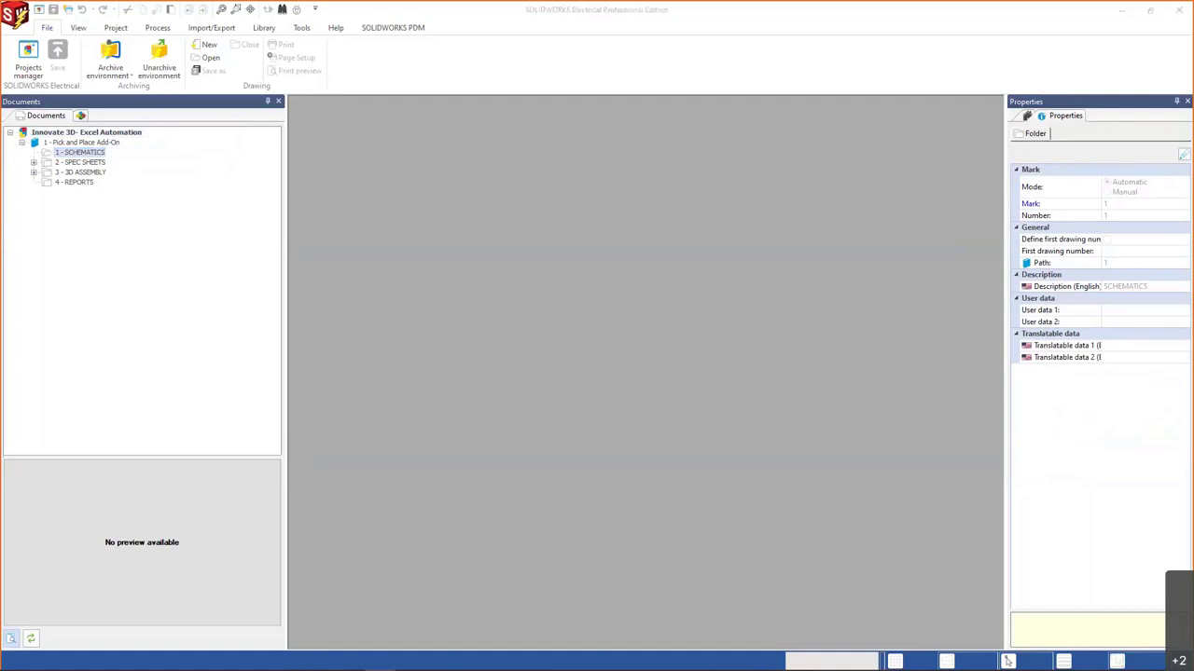
{"action": "left_click", "coordinate": [1008, 661]}
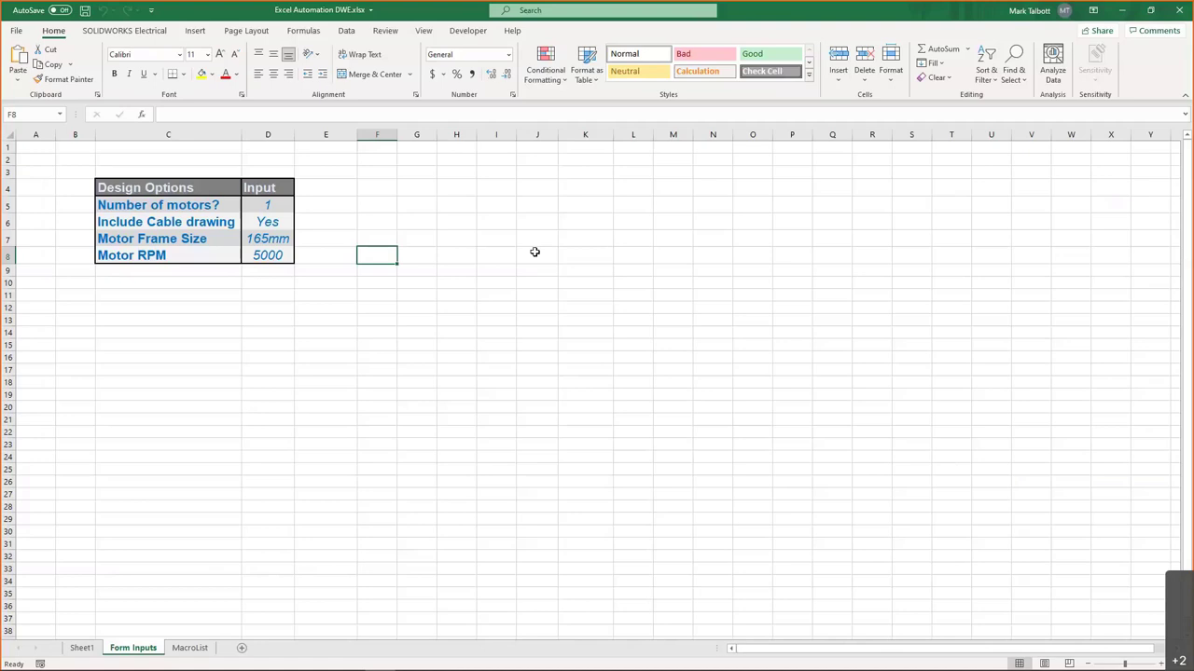
- Set Number of motors to 3 and keep Motor RPM at 5000 on the Form Inputs sheet
{"action": "left_click", "coordinate": [280, 205]}
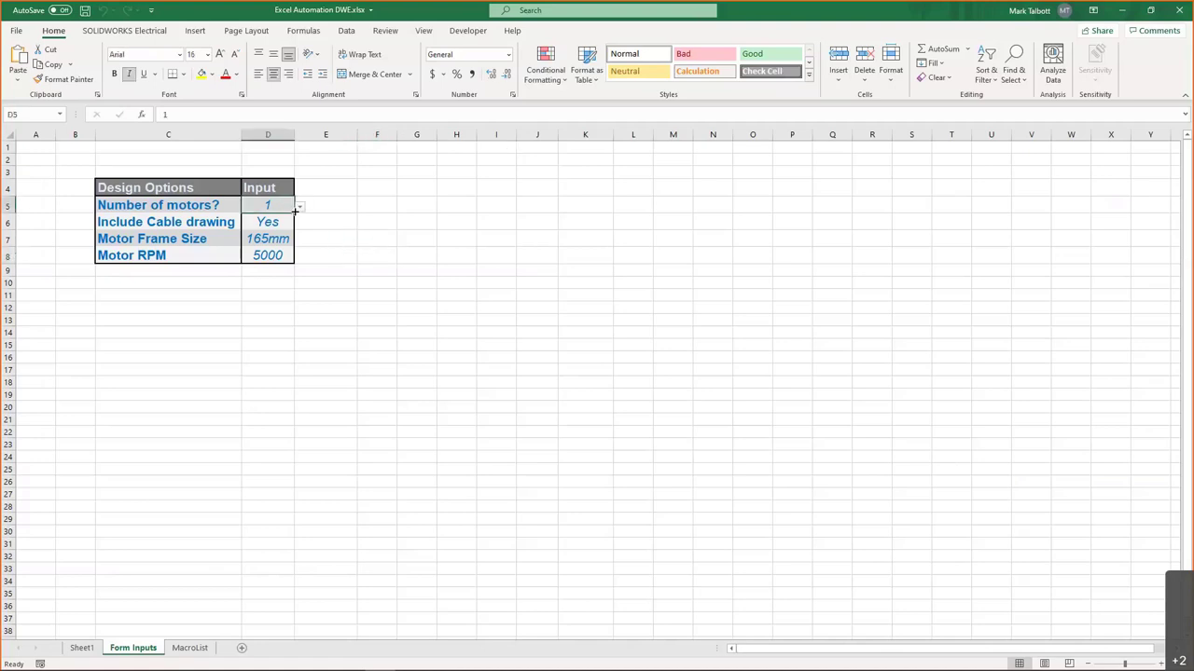
{"action": "left_click", "coordinate": [300, 207]}
{"action": "left_click", "coordinate": [298, 233]}
{"action": "left_click", "coordinate": [271, 256]}
{"action": "left_click", "coordinate": [300, 259]}
{"action": "left_click", "coordinate": [275, 275]}
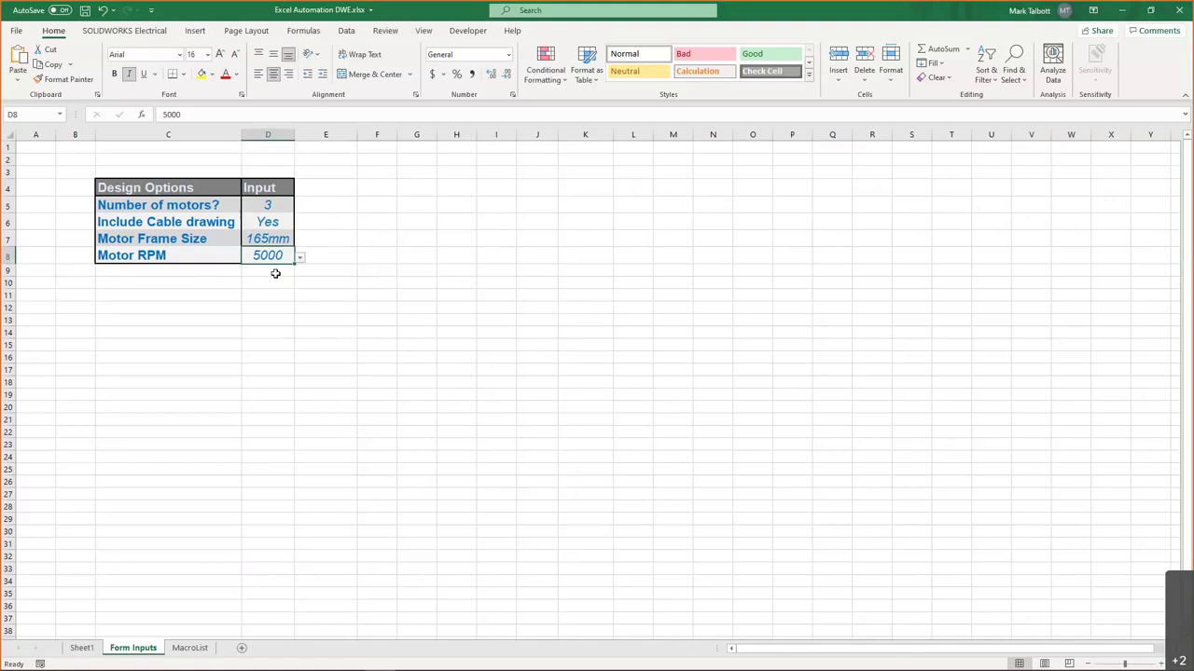
{"action": "left_click", "coordinate": [308, 308]}
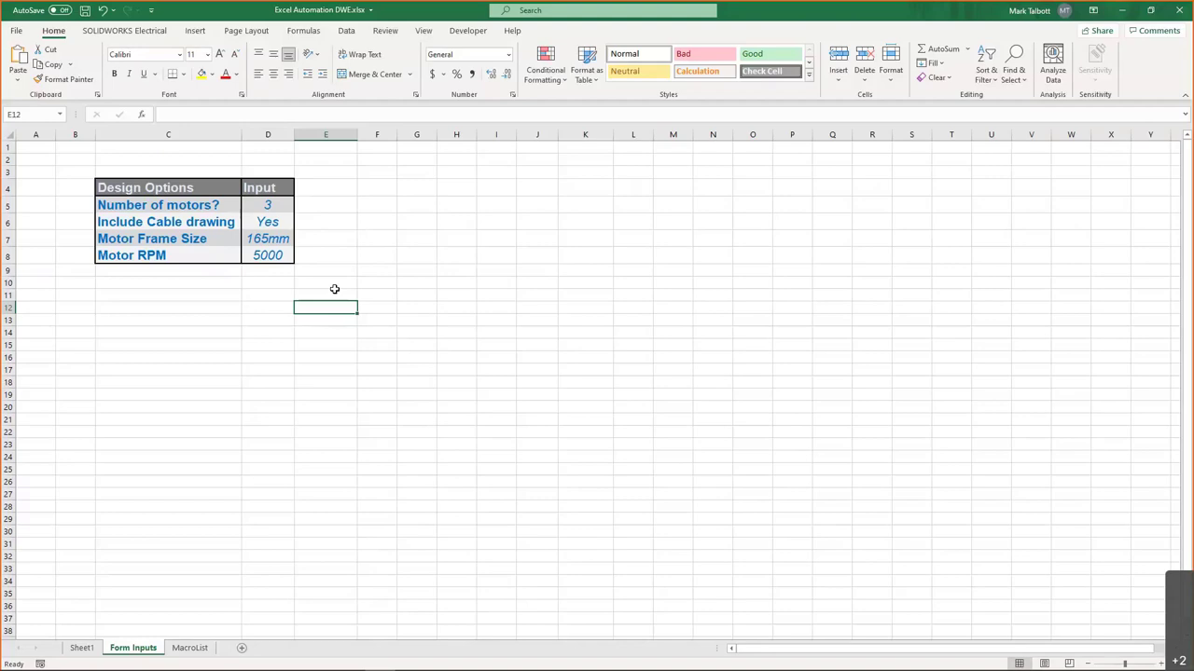
- Save the workbook and minimize Excel to return to SOLIDWORKS Electrical
{"action": "key", "text": "ctrl+s"}
{"action": "left_click", "coordinate": [366, 294]}
{"action": "left_click", "coordinate": [1120, 10]}
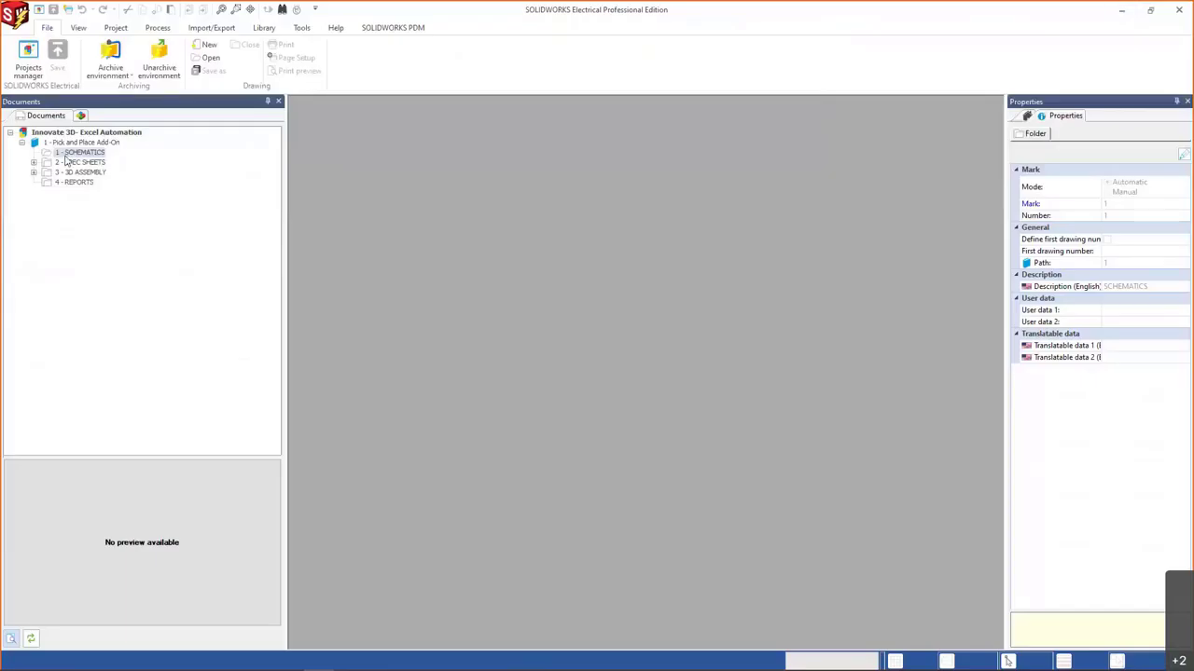
- Run Excel Automation with Excel Automation DWE.xlsx to generate pages 02–08
{"action": "left_click", "coordinate": [199, 28]}
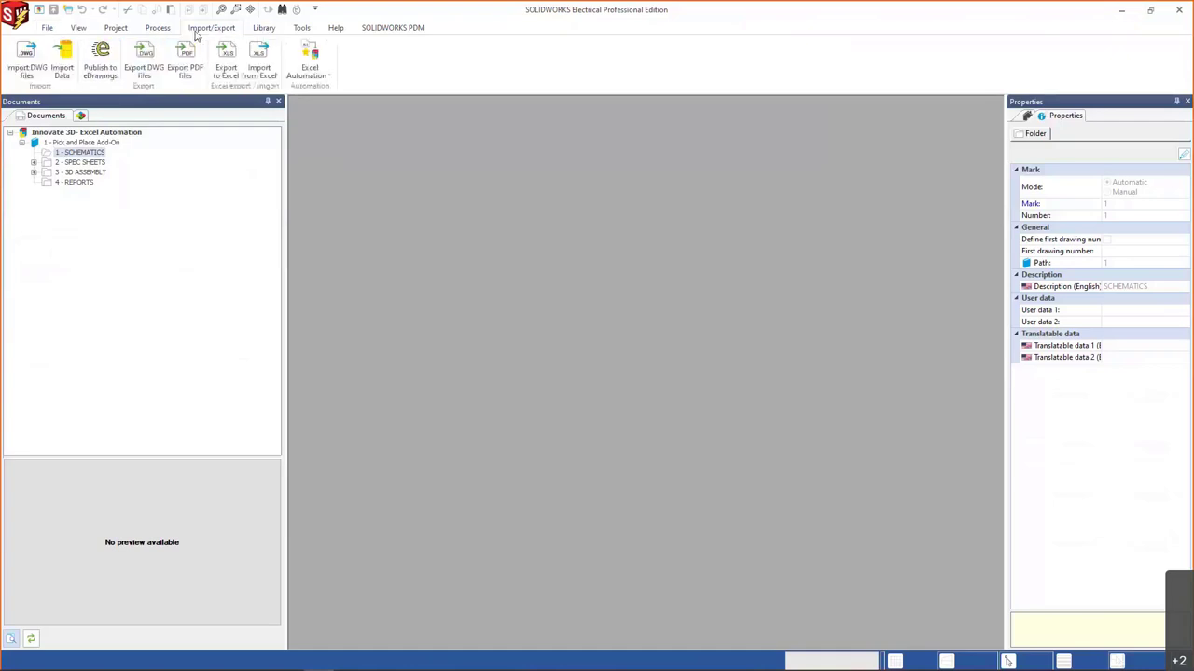
{"action": "left_click", "coordinate": [309, 54]}
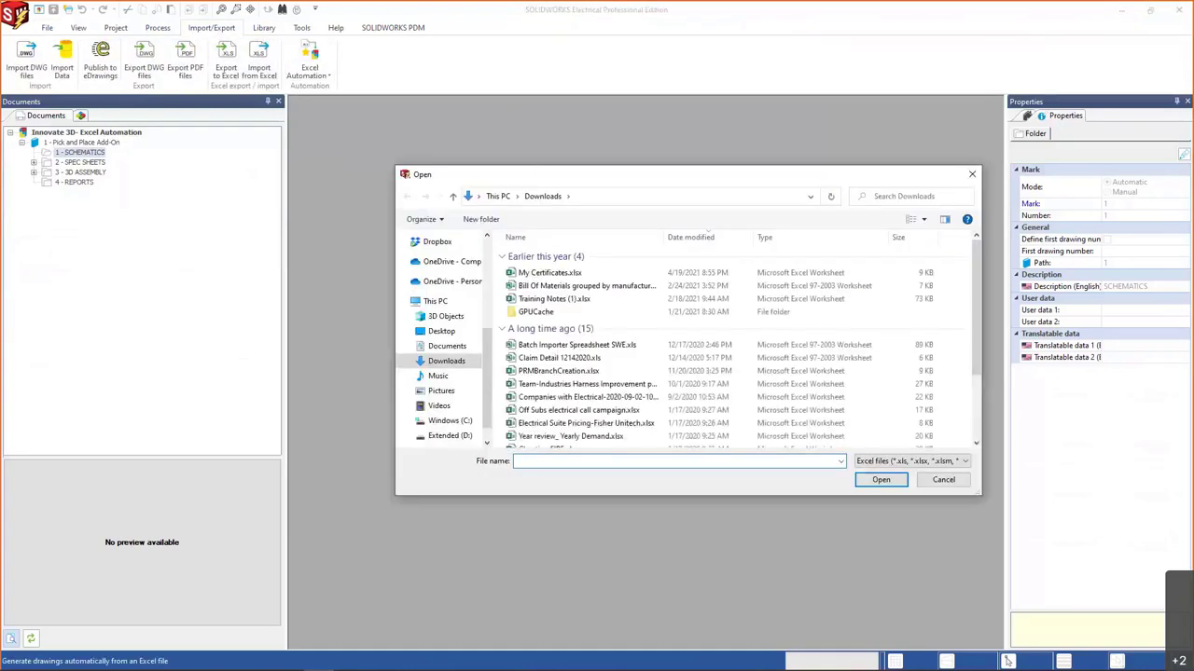
{"action": "key", "text": "Escape"}
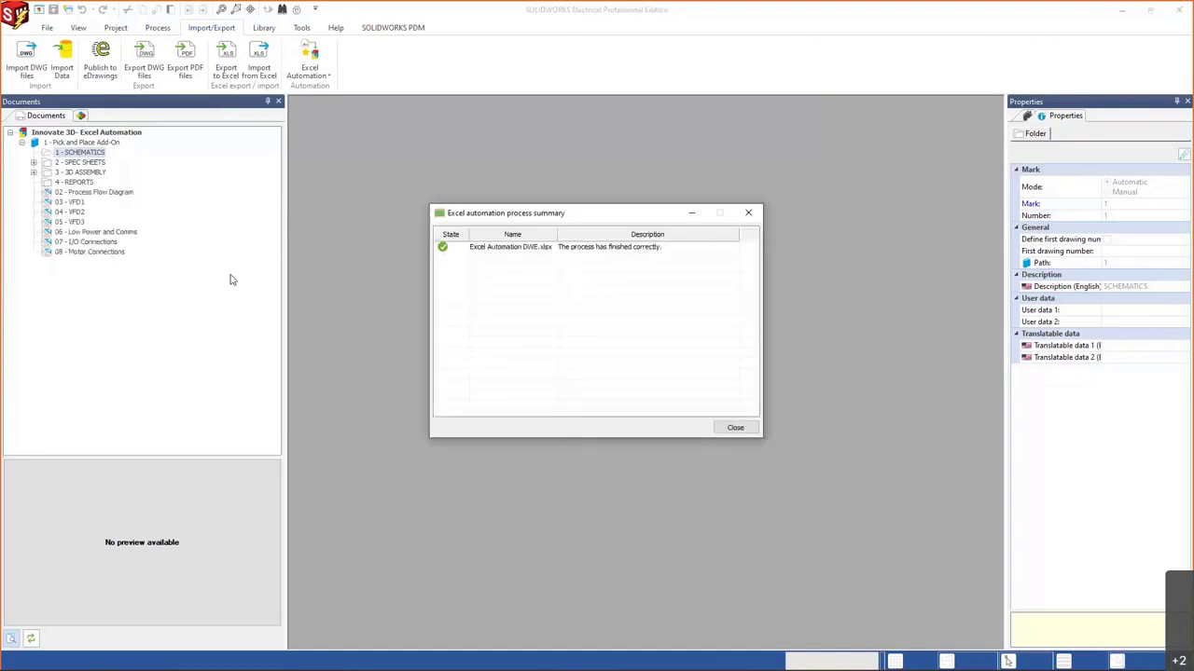
- Close the automation summary and open 02 - Process Flow Diagram
{"action": "left_click", "coordinate": [755, 213]}
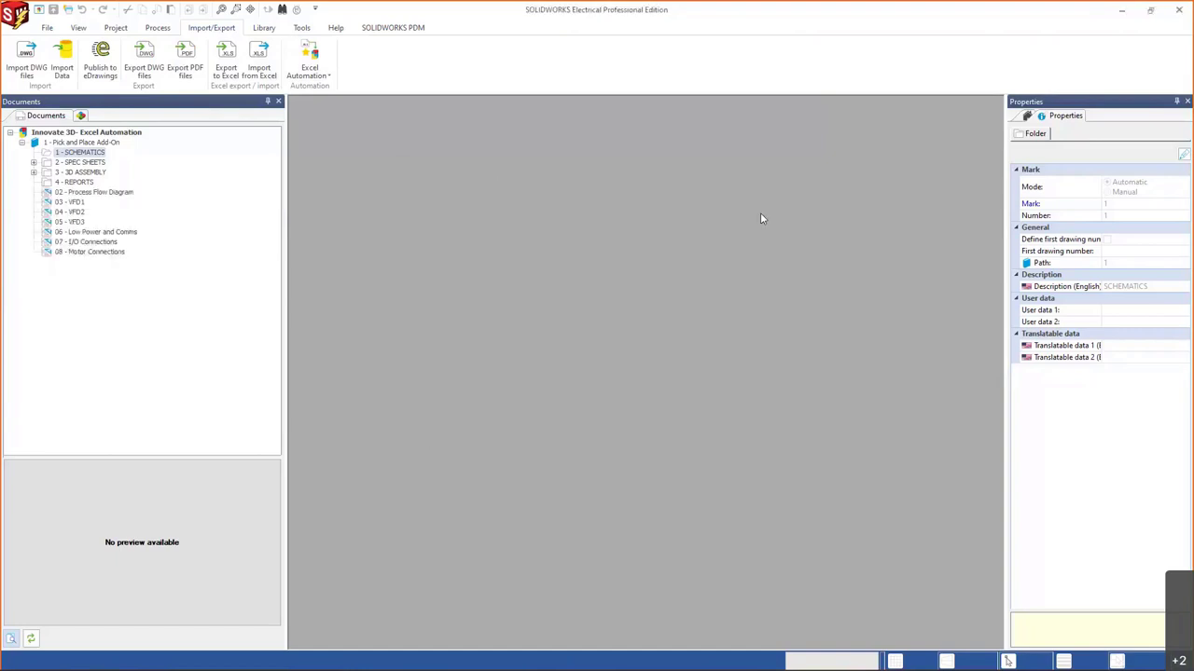
{"action": "left_click", "coordinate": [110, 193]}
{"action": "double_click", "coordinate": [110, 192]}
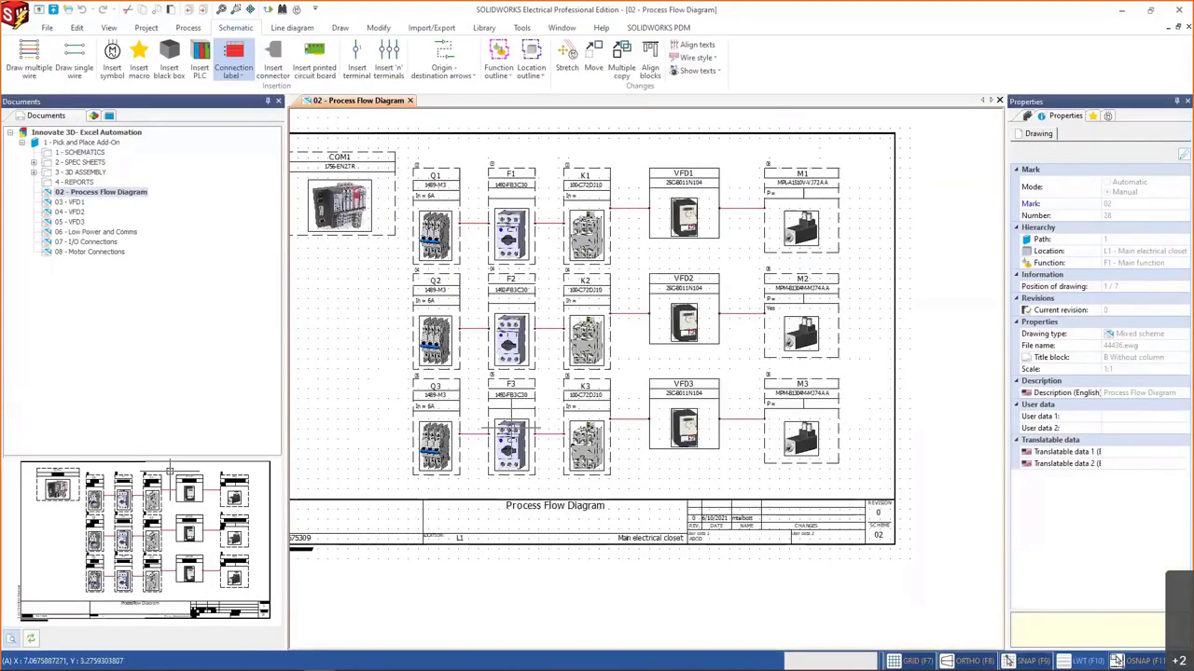
{"action": "left_click", "coordinate": [313, 346]}
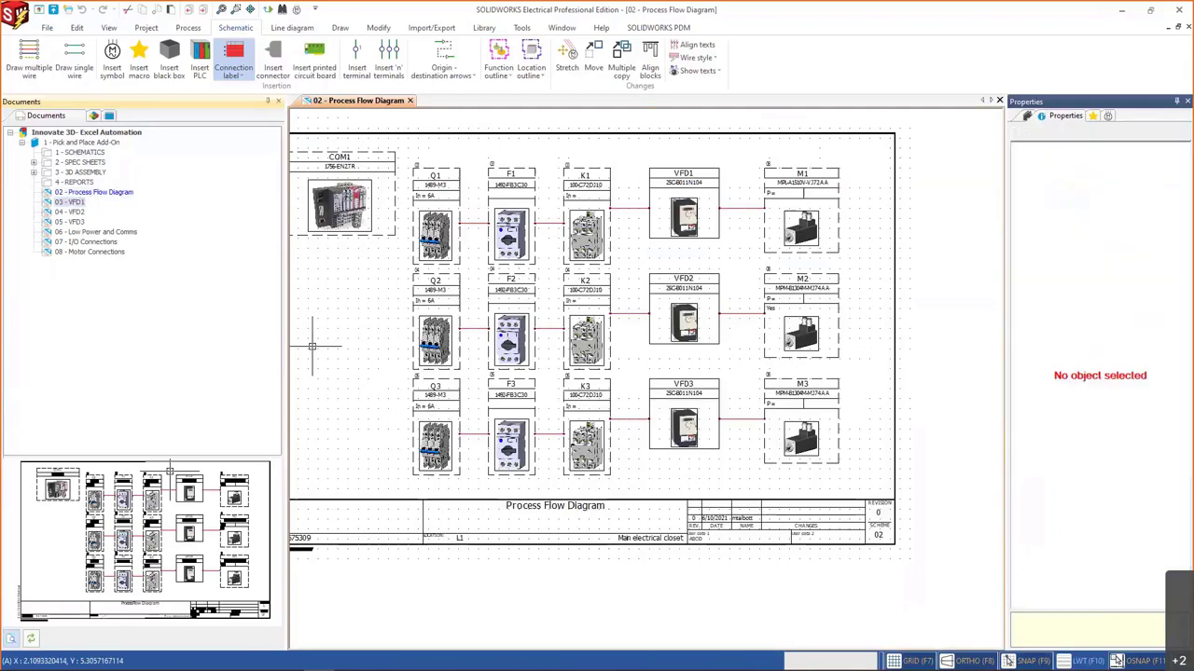
- Page through VFD1–3 and Low Power and Comms, then open 08 - Motor Connections
{"action": "key", "text": "Page_Down"}
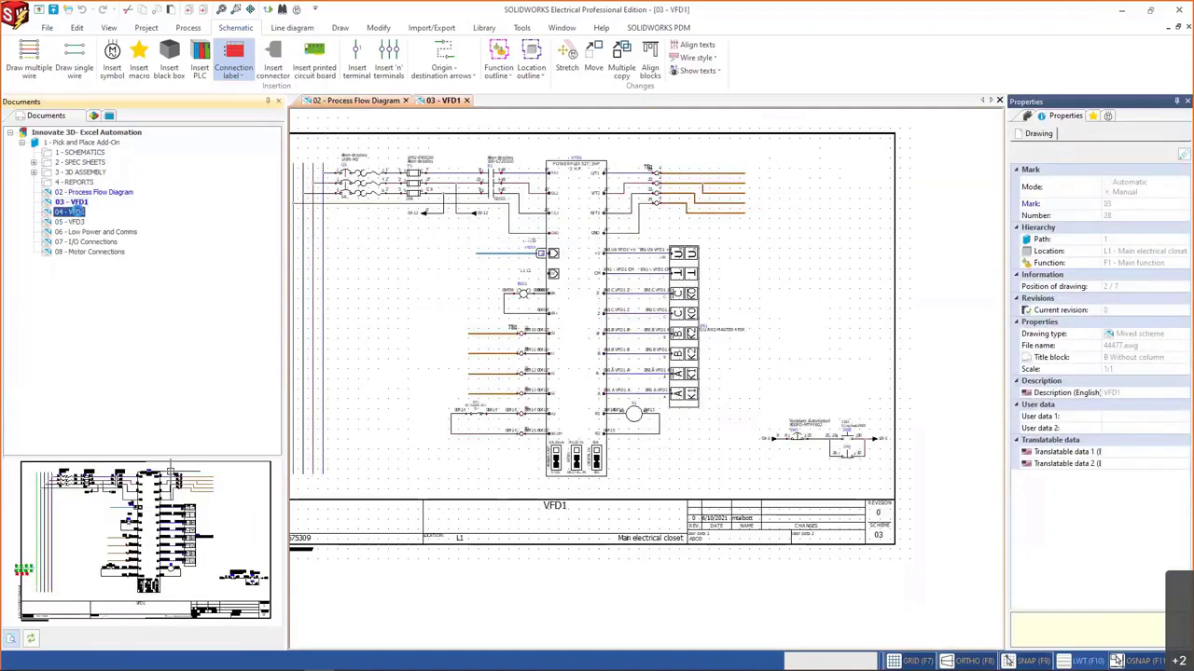
{"action": "key", "text": "Page_Down"}
{"action": "key", "text": "Page_Down"}
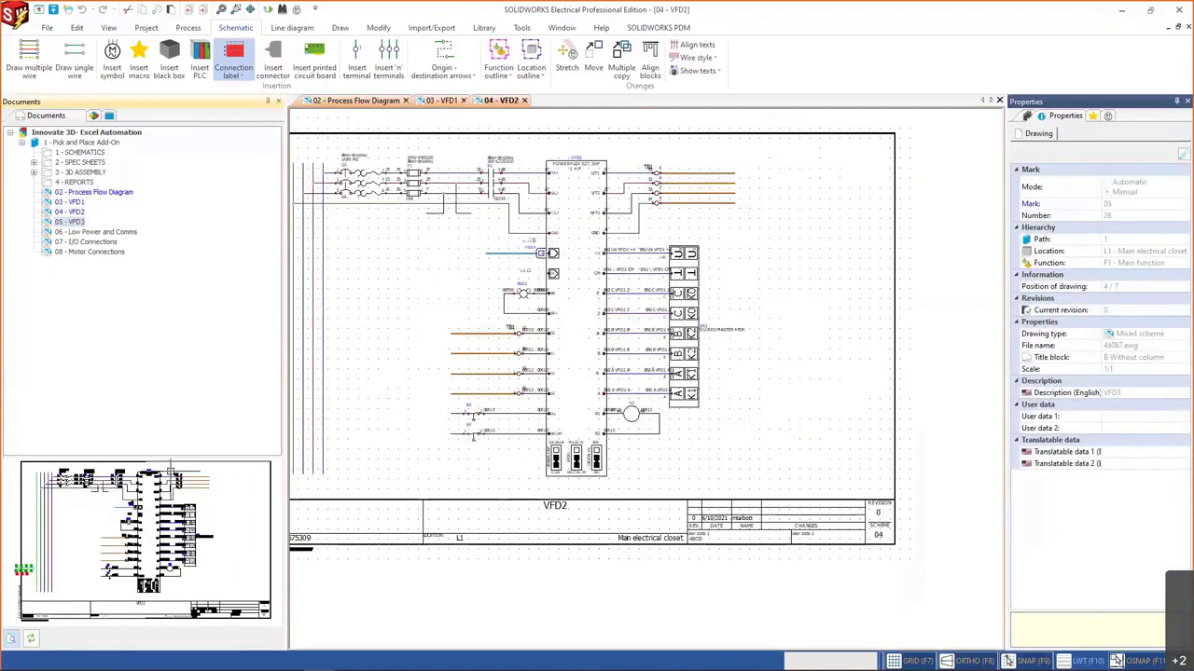
{"action": "key", "text": "Page_Down"}
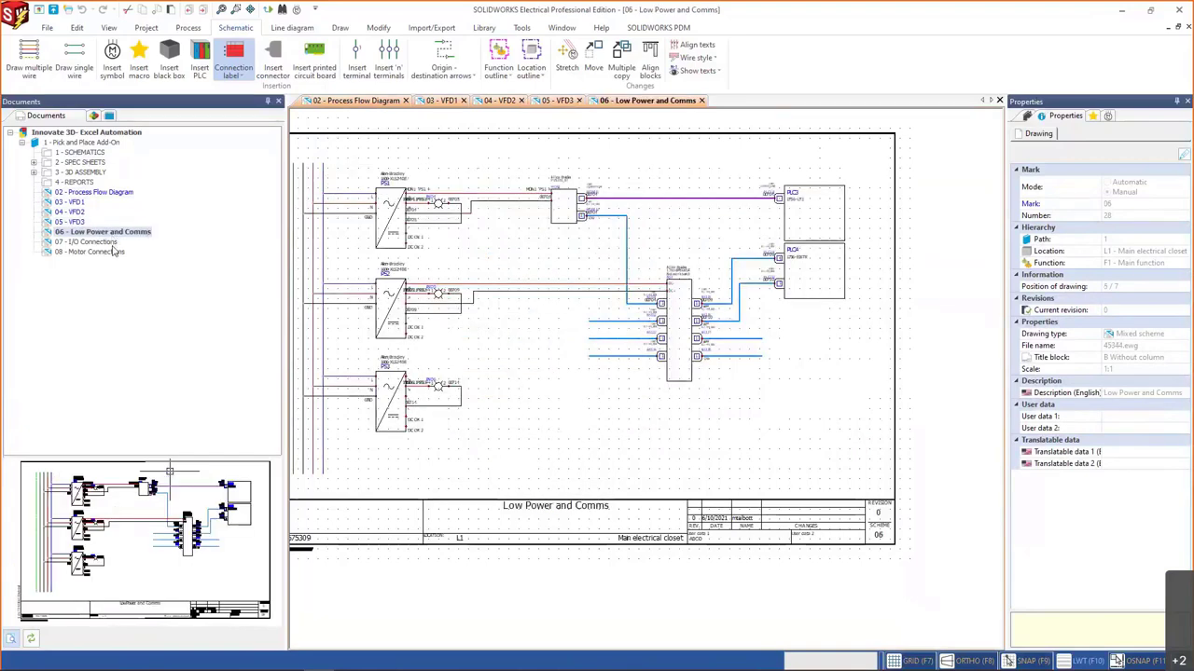
{"action": "left_click", "coordinate": [113, 251]}
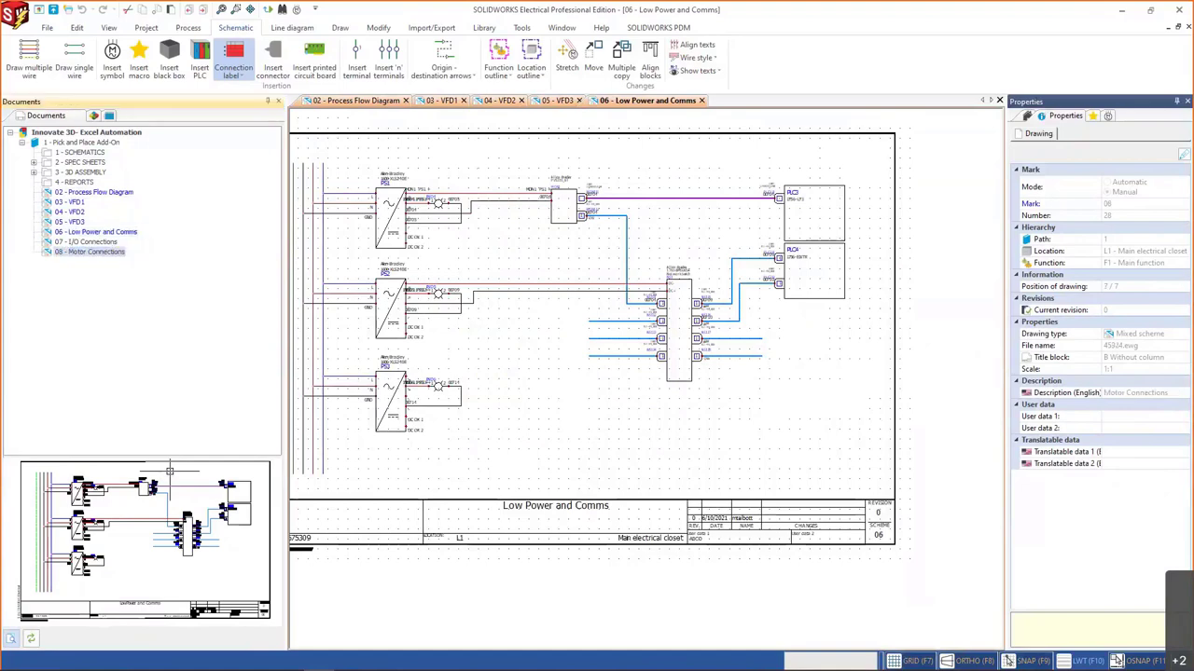
{"action": "left_click_drag", "start_coordinate": [337, 169], "coordinate": [377, 399]}
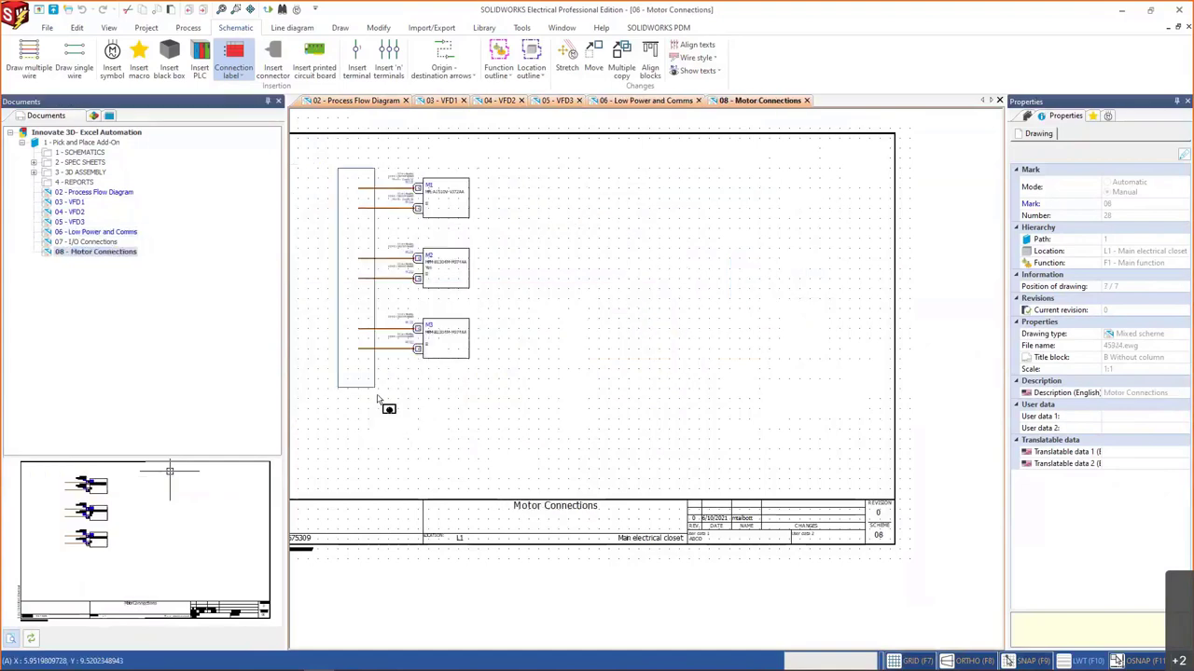
- Auto-insert origin-destination arrows project-wide, then follow M1's 03-3 arrow to 03 - VFD1
{"action": "left_click", "coordinate": [451, 76]}
{"action": "left_click", "coordinate": [464, 102]}
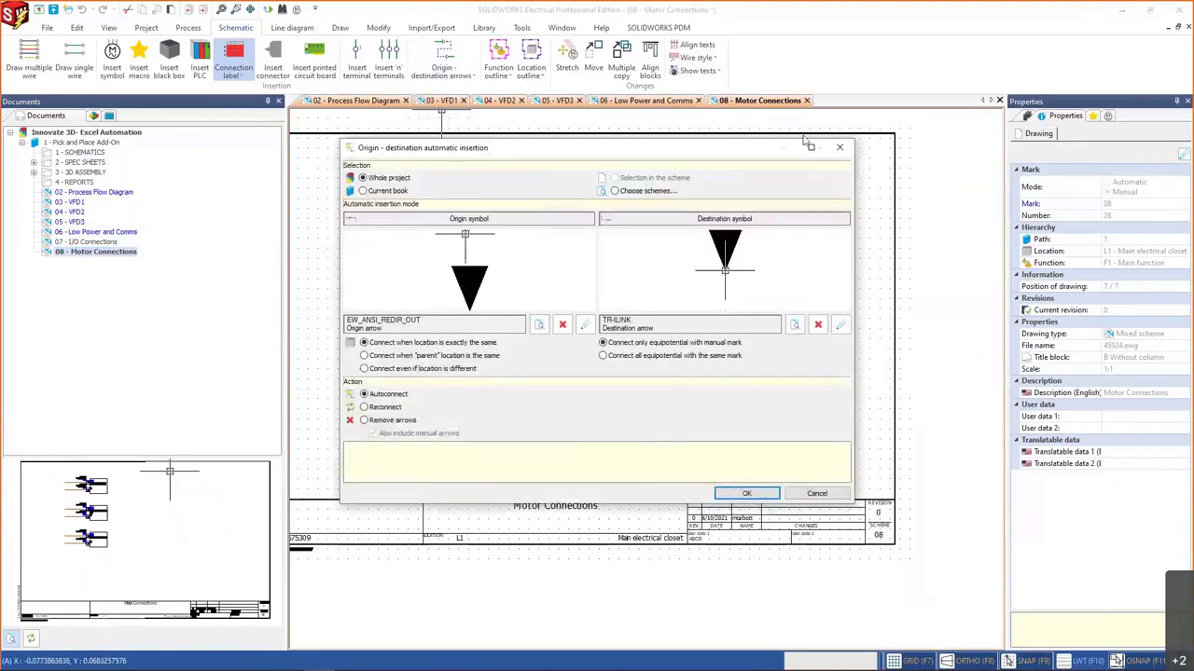
{"action": "left_click", "coordinate": [747, 493]}
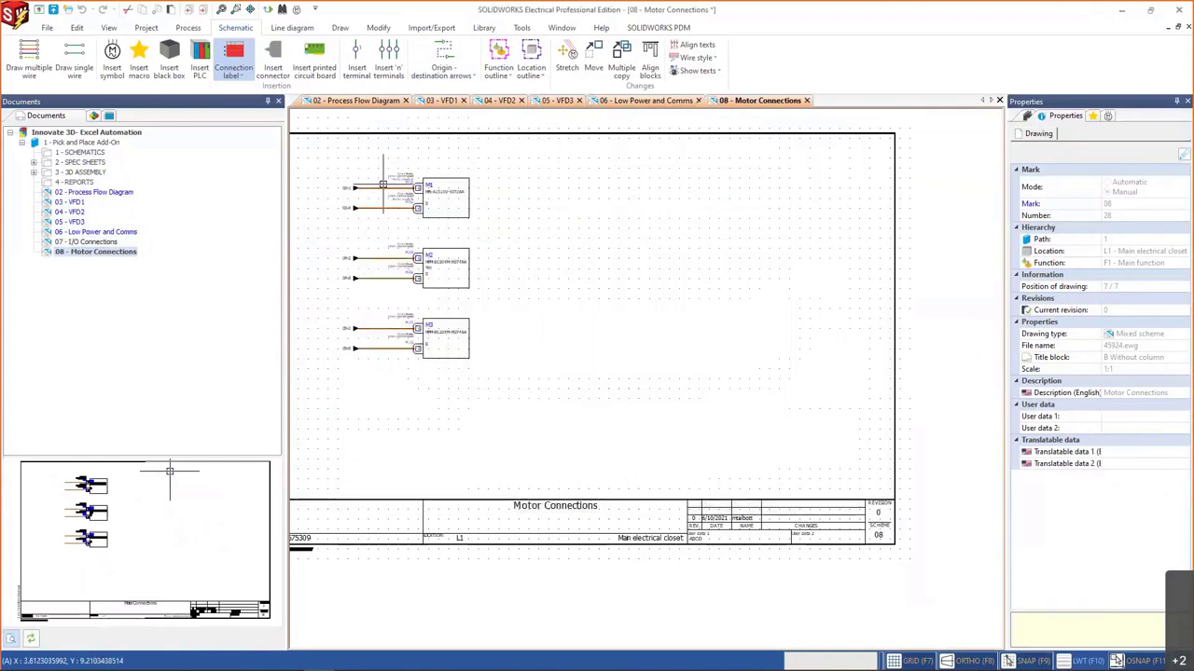
{"action": "scroll", "coordinate": [355, 191], "scroll_direction": "up", "scroll_amount": 4}
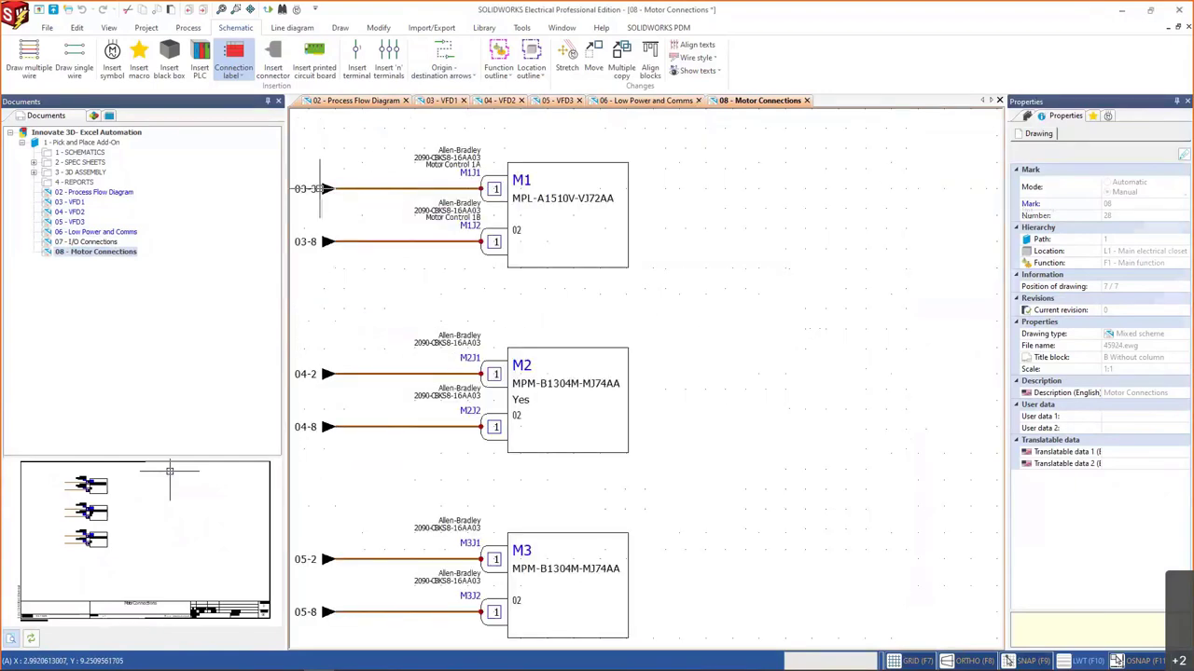
{"action": "double_click", "coordinate": [327, 188]}
{"action": "scroll", "coordinate": [439, 269], "scroll_direction": "down", "scroll_amount": 6}
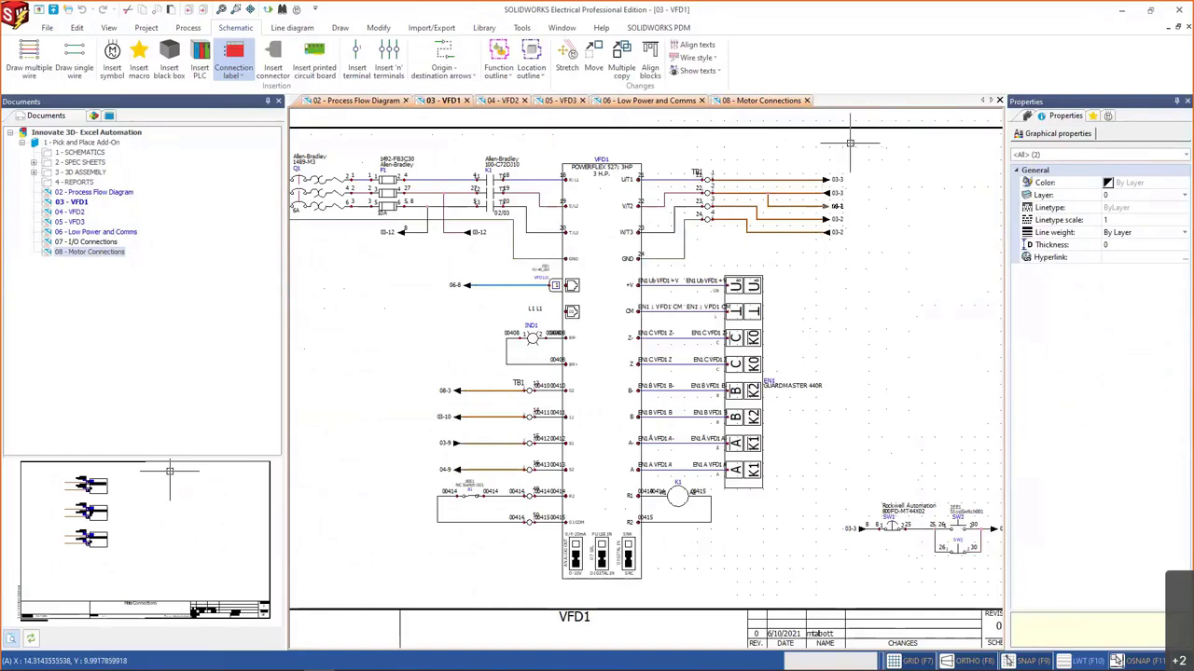
- Select drawings 02 through 08 in the Documents tree and delete them
{"action": "left_click", "coordinate": [87, 193]}
{"action": "left_click", "coordinate": [84, 254], "text": "shift"}
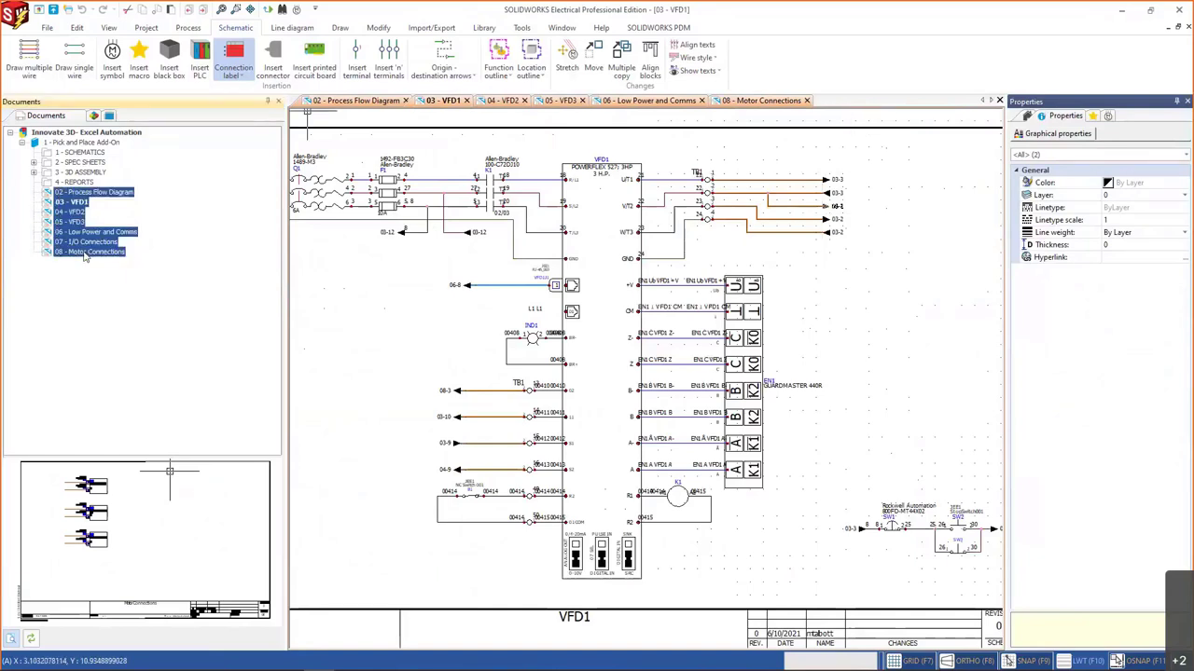
{"action": "key", "text": "Delete"}
{"action": "key", "text": "Return"}
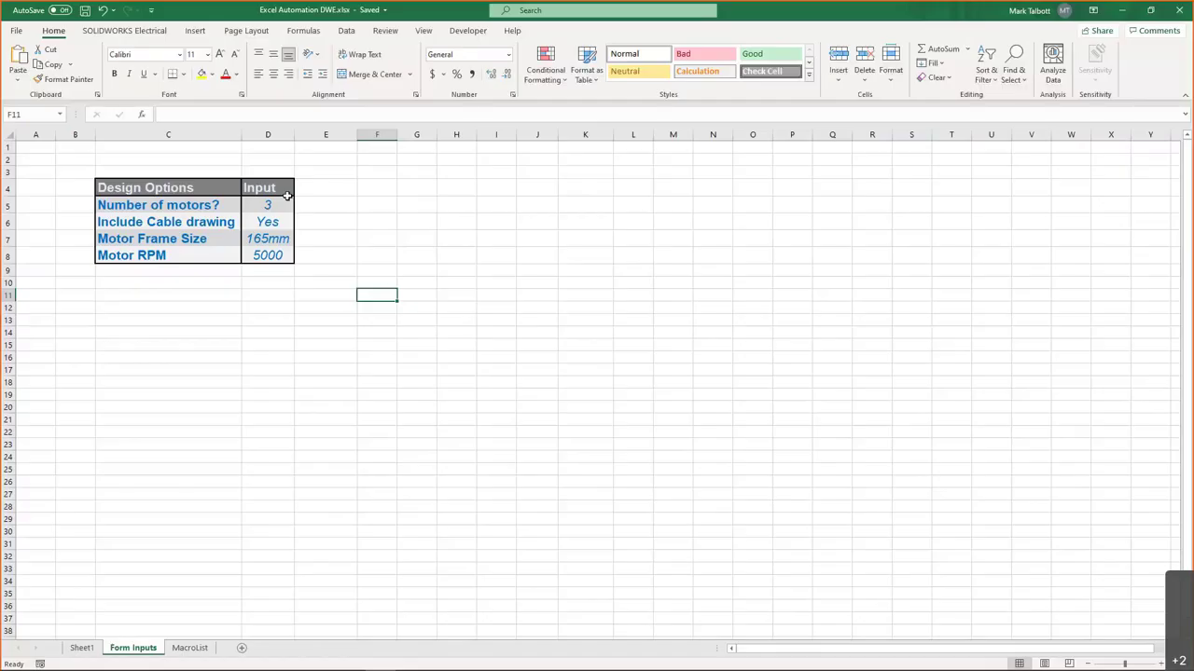
- Set Number of motors to 1 and Motor Frame Size to 100mm
{"action": "left_click", "coordinate": [280, 206]}
{"action": "left_click", "coordinate": [299, 209]}
{"action": "left_click", "coordinate": [280, 217]}
{"action": "left_click", "coordinate": [280, 239]}
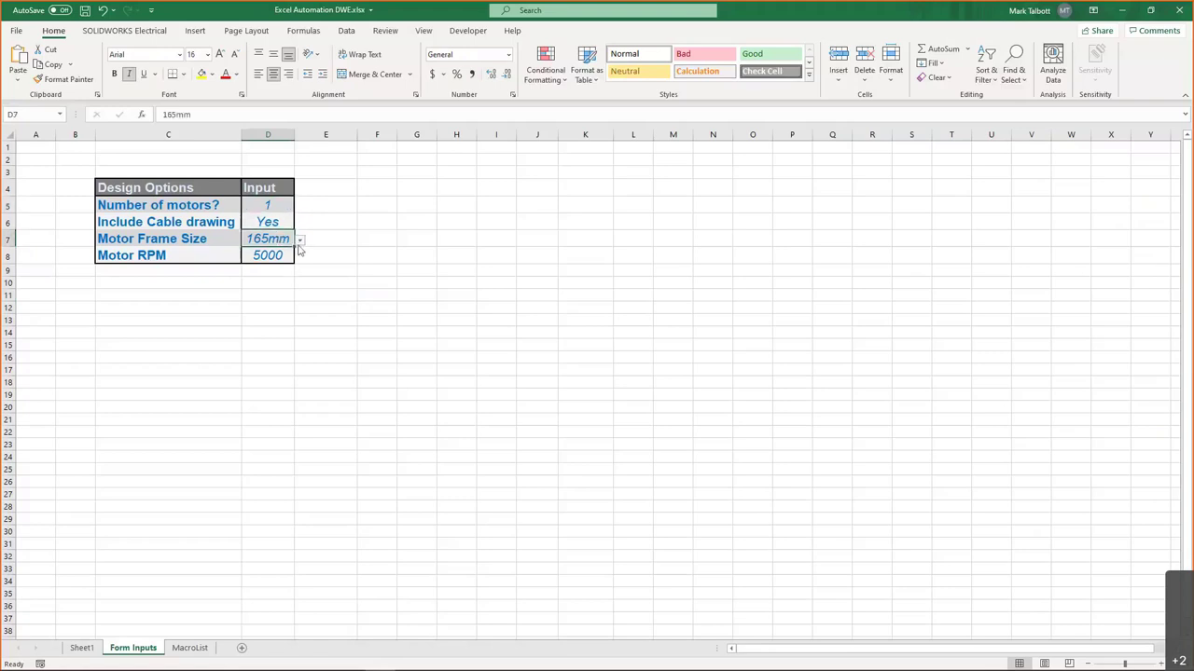
{"action": "left_click", "coordinate": [300, 240]}
{"action": "left_click", "coordinate": [288, 250]}
{"action": "left_click", "coordinate": [343, 244]}
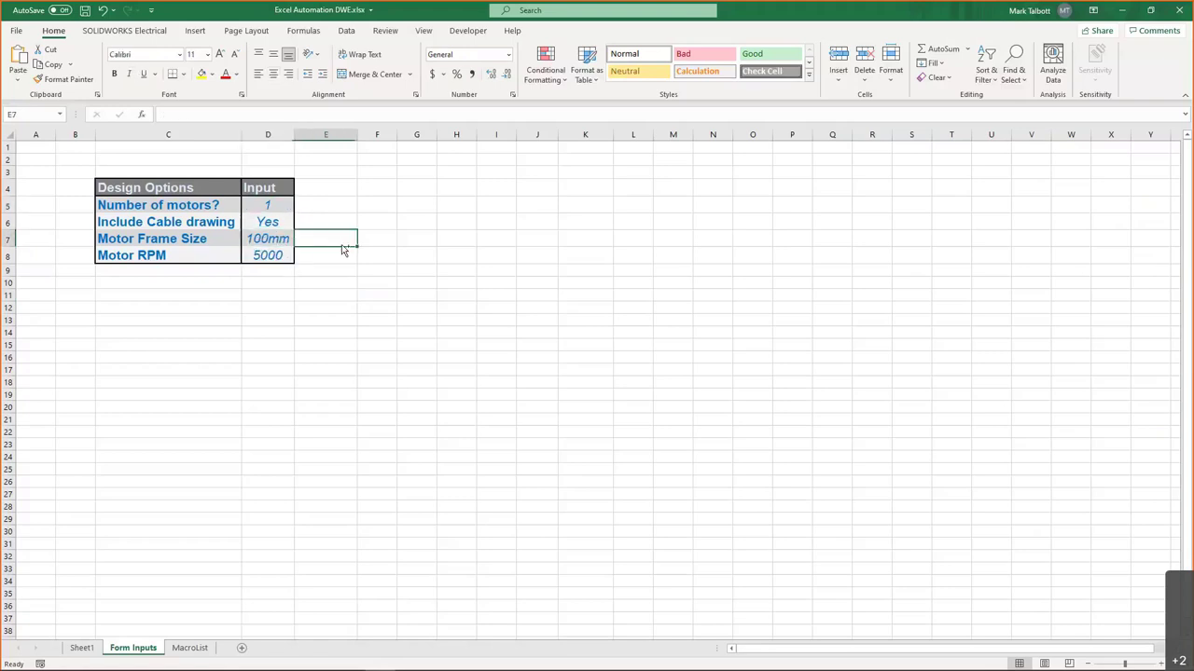
- Save the workbook and return to SOLIDWORKS Electrical
{"action": "key", "text": "ctrl+s"}
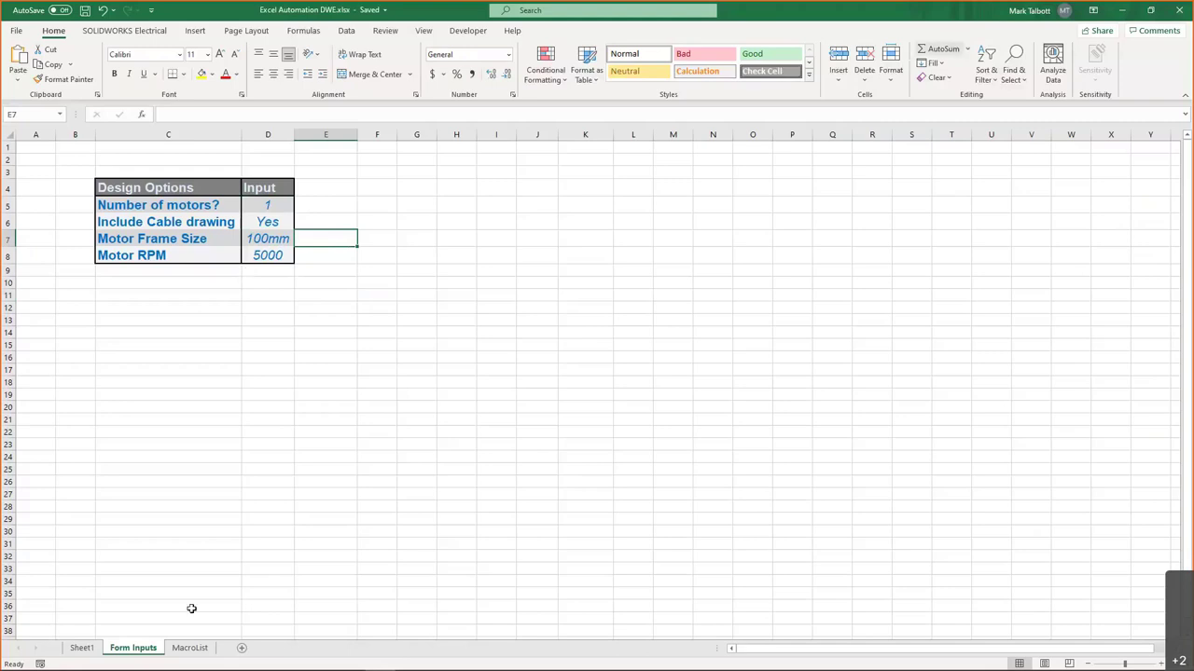
{"action": "left_click", "coordinate": [467, 381]}
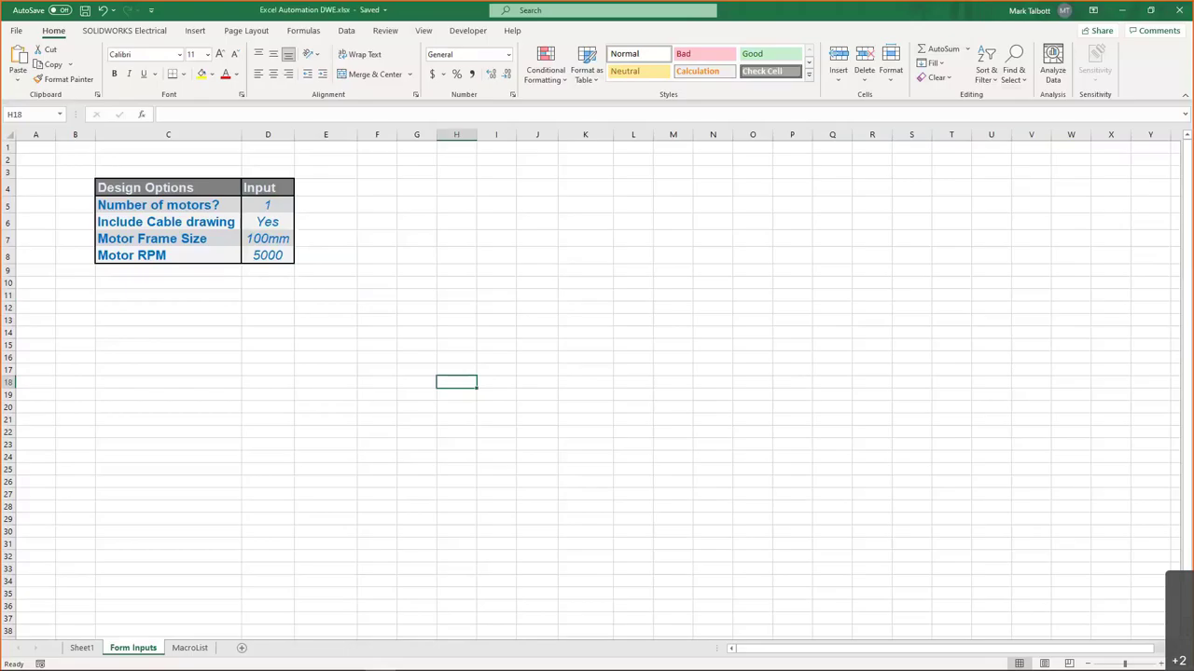
{"action": "key", "text": "alt+Tab"}
- Run Excel Automation again and dismiss its completion report
{"action": "left_click", "coordinate": [212, 27]}
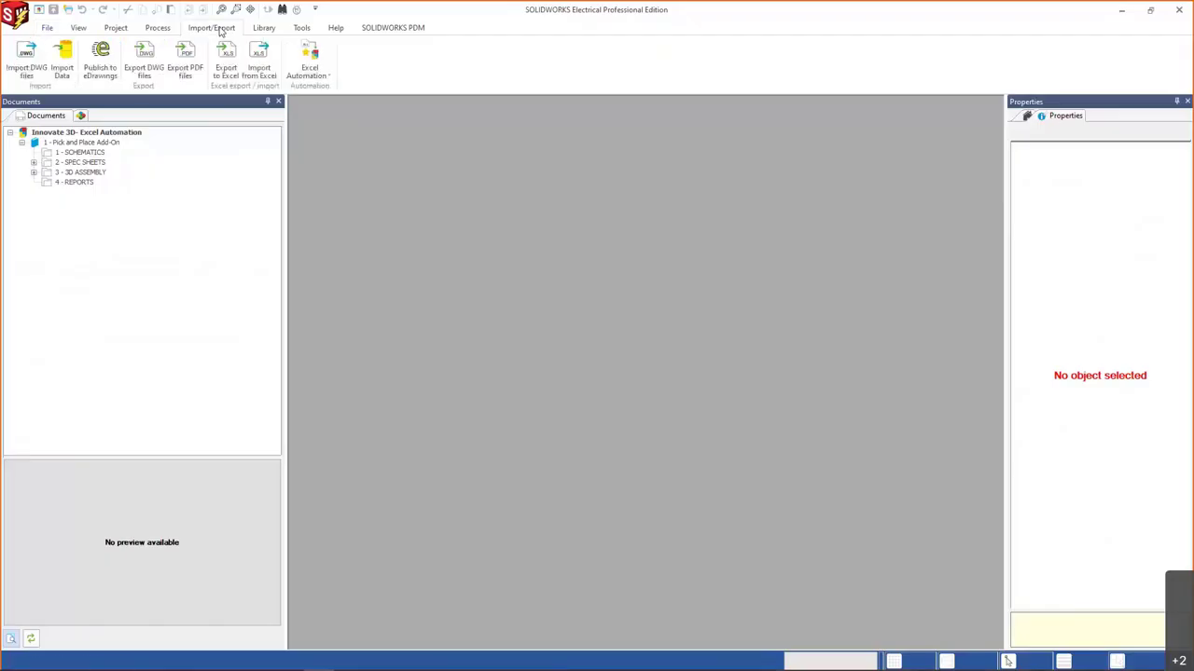
{"action": "left_click", "coordinate": [309, 57]}
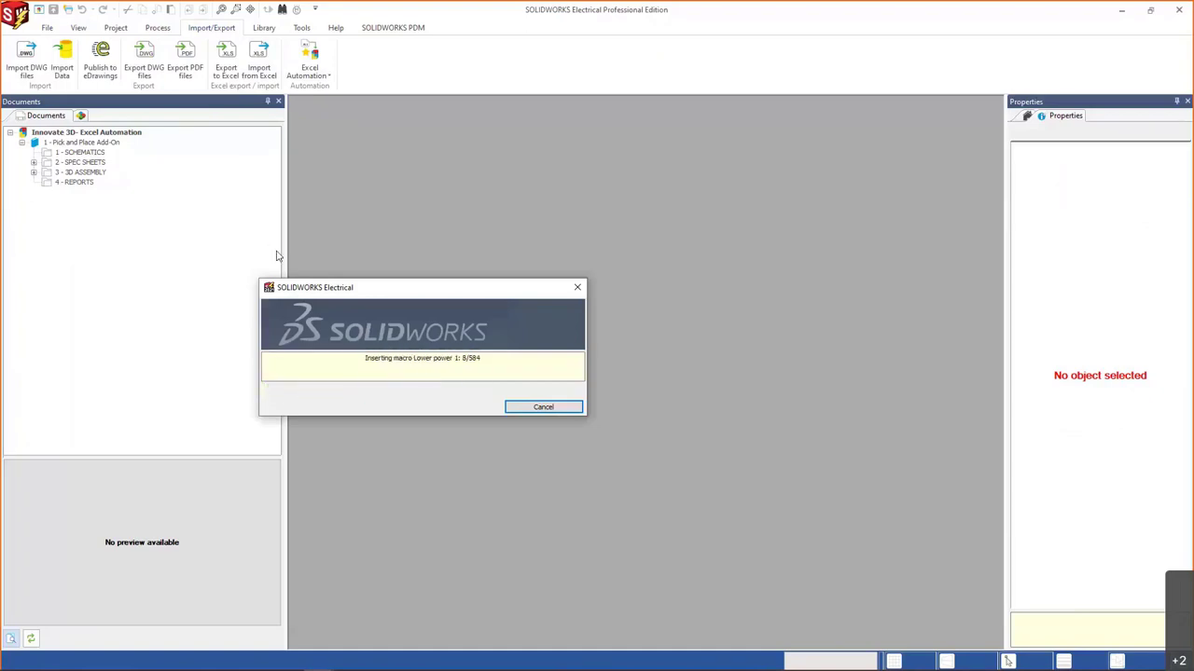
{"action": "left_click", "coordinate": [718, 427]}
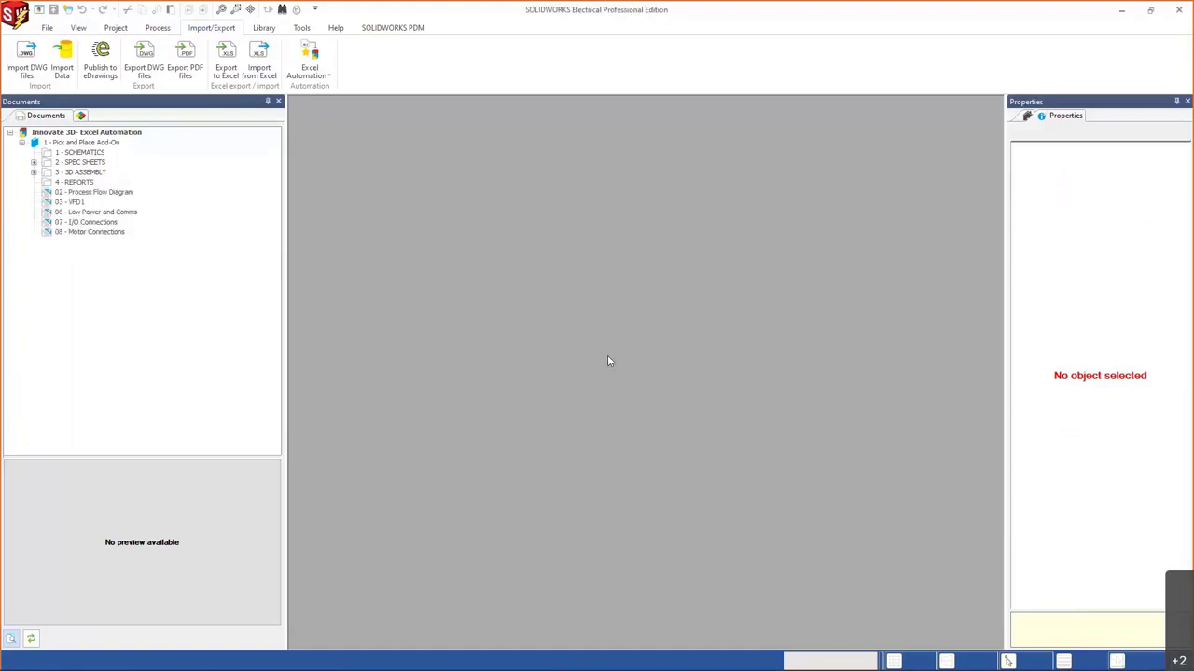
- Open pages 02 Process Flow Diagram, 03 VFD1, 06 Low Power and Comms, 08 Motor Connections
{"action": "double_click", "coordinate": [100, 193]}
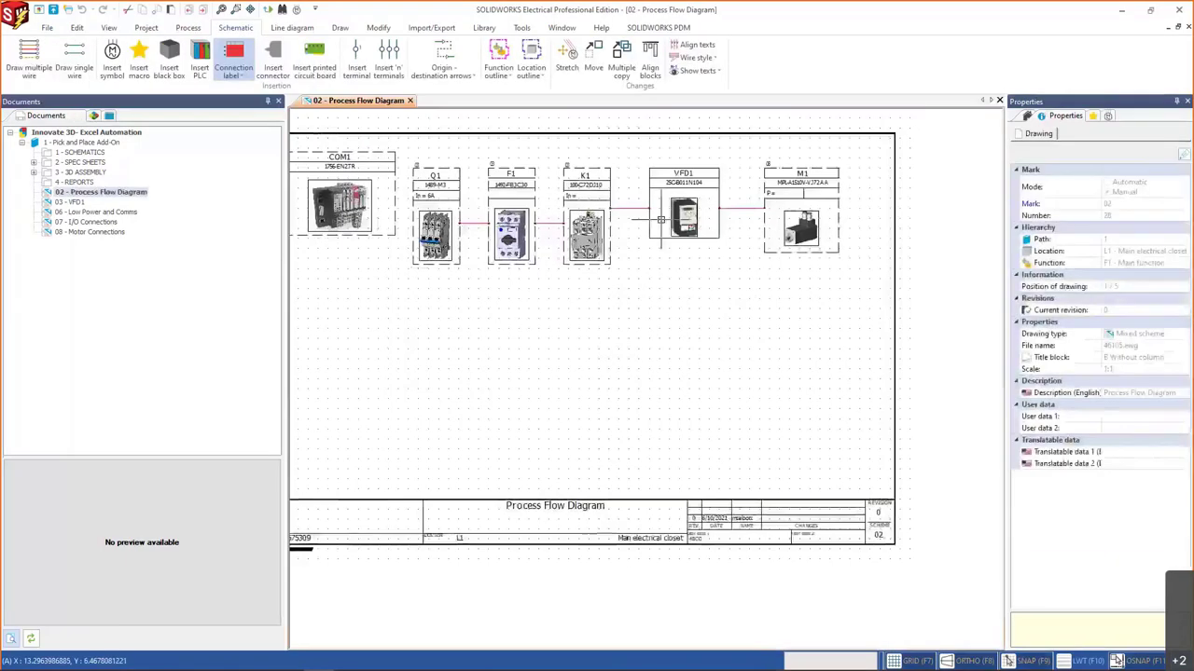
{"action": "left_click", "coordinate": [84, 203]}
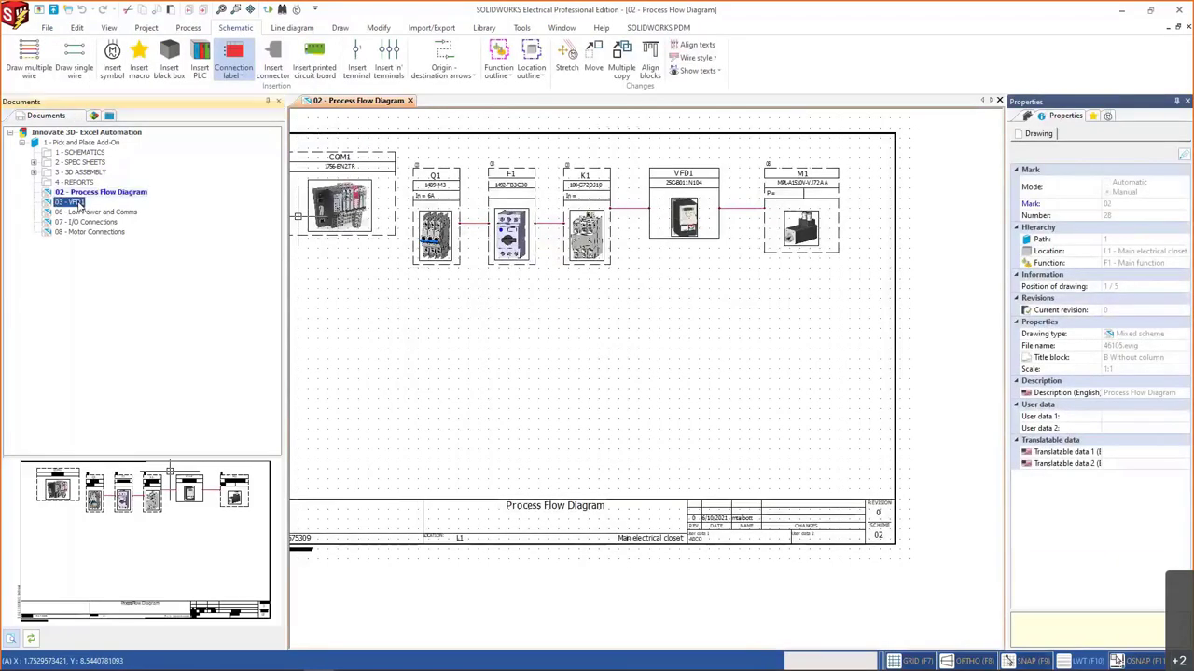
{"action": "double_click", "coordinate": [79, 203]}
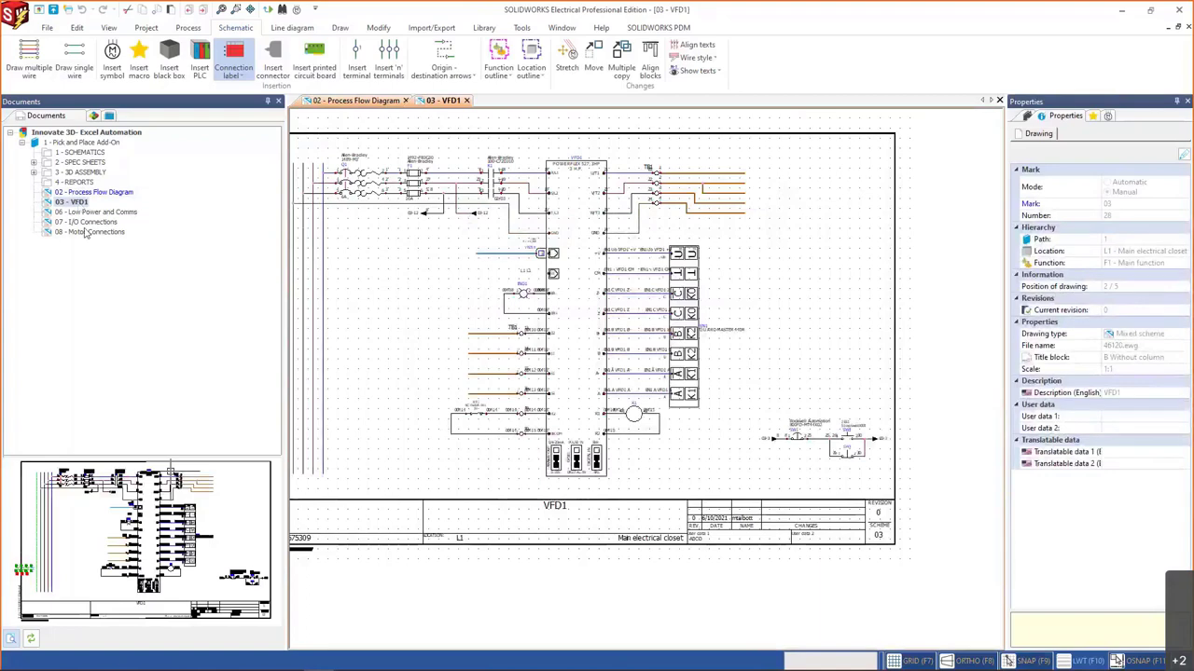
{"action": "double_click", "coordinate": [93, 211]}
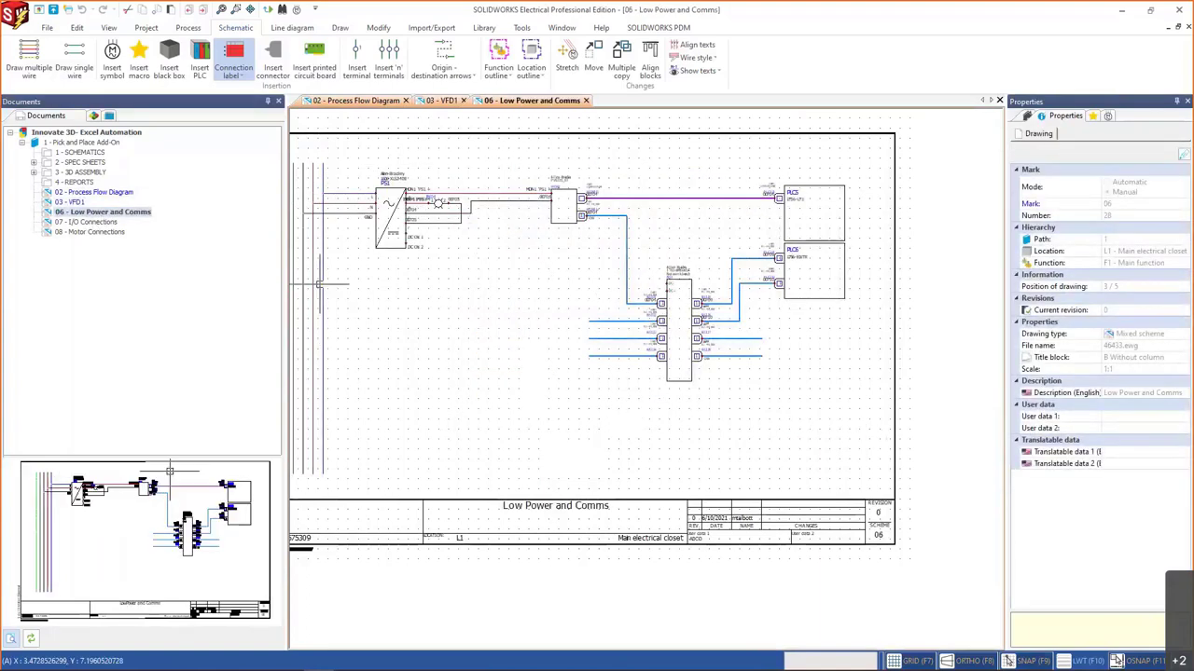
{"action": "left_click", "coordinate": [108, 233]}
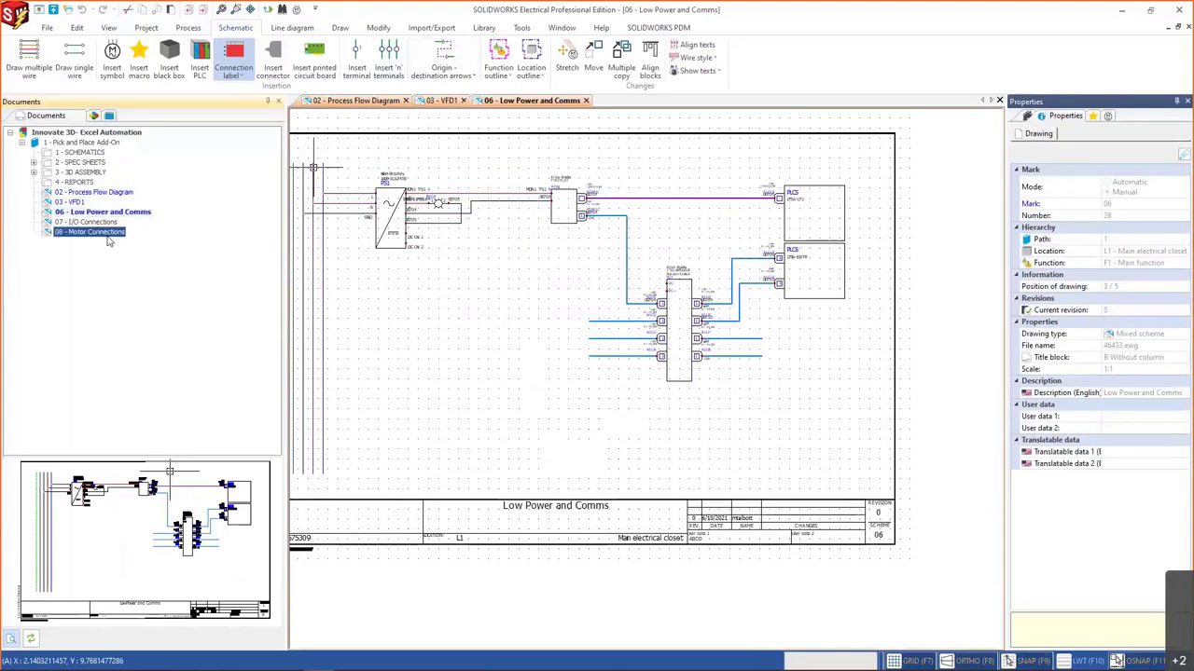
- Check M1's upper wire marks, then auto-insert origin-destination arrows
{"action": "scroll", "coordinate": [373, 191], "scroll_direction": "up", "scroll_amount": 5}
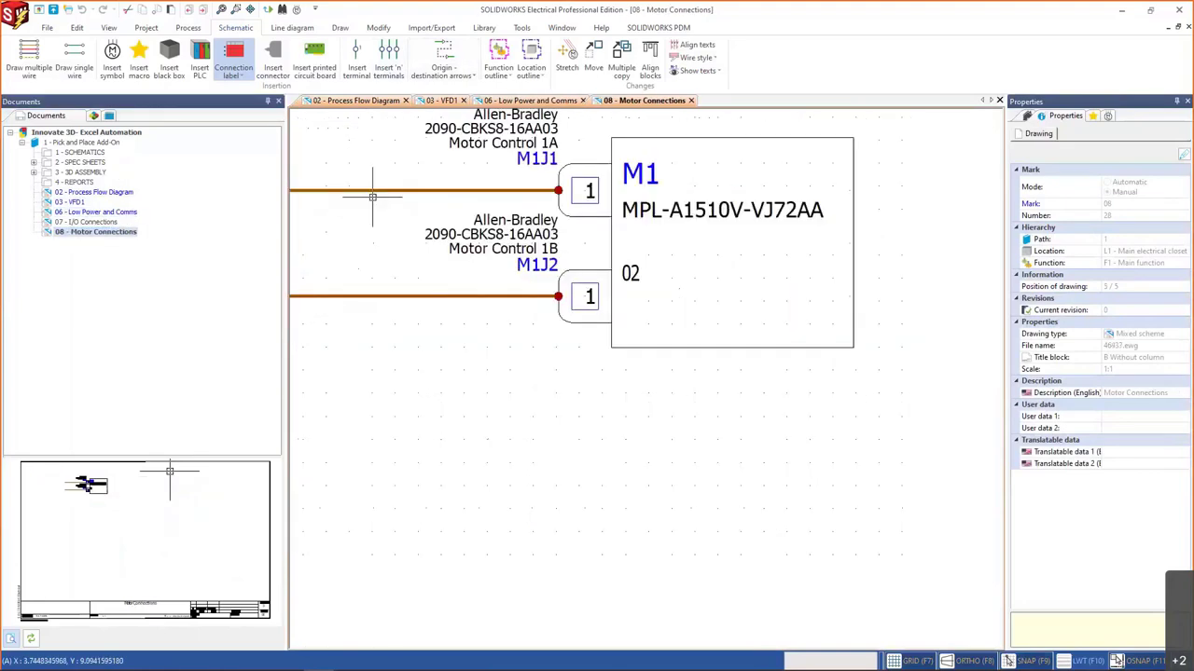
{"action": "double_click", "coordinate": [374, 192]}
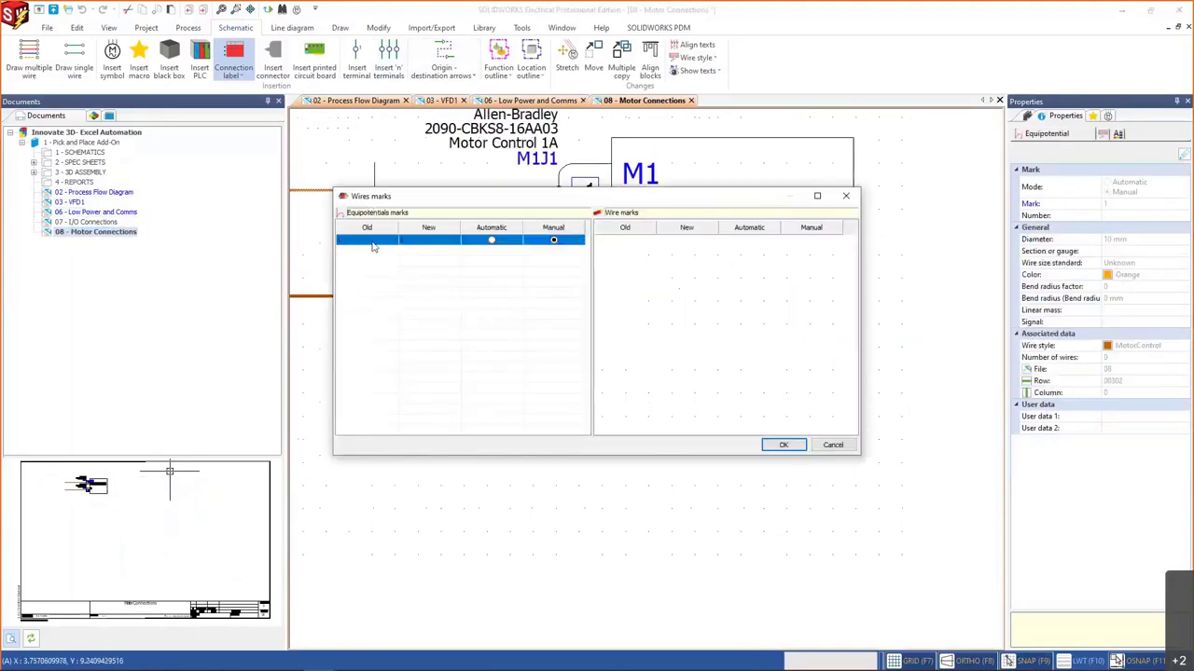
{"action": "left_click", "coordinate": [846, 196]}
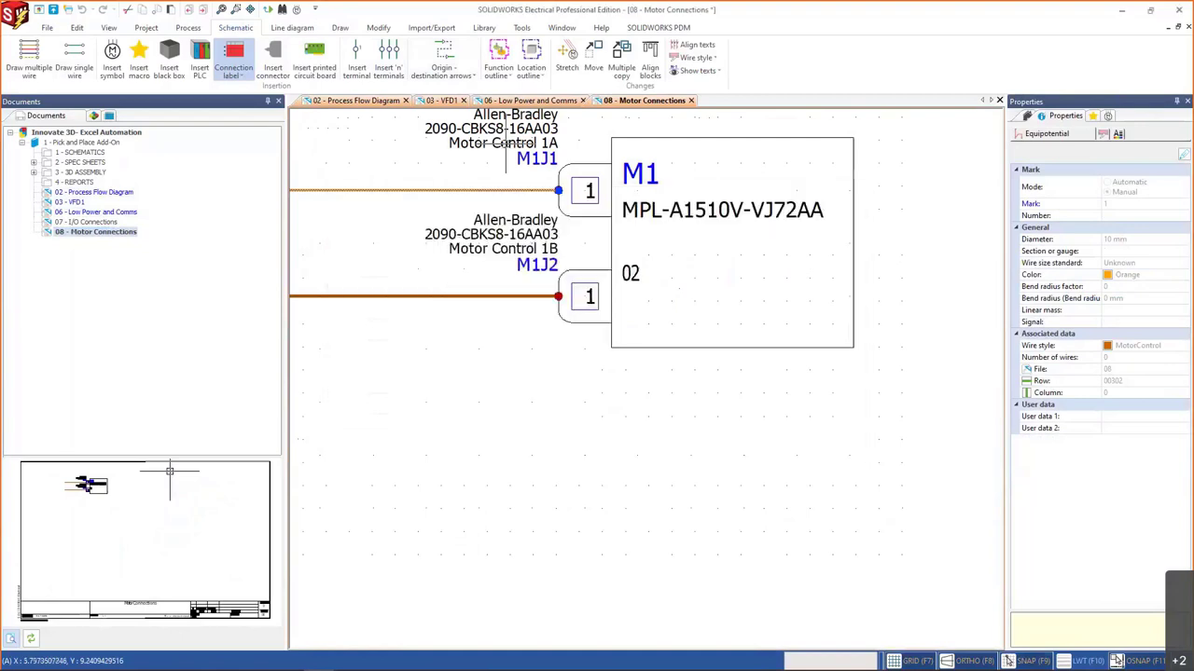
{"action": "left_click", "coordinate": [465, 78]}
{"action": "left_click", "coordinate": [463, 101]}
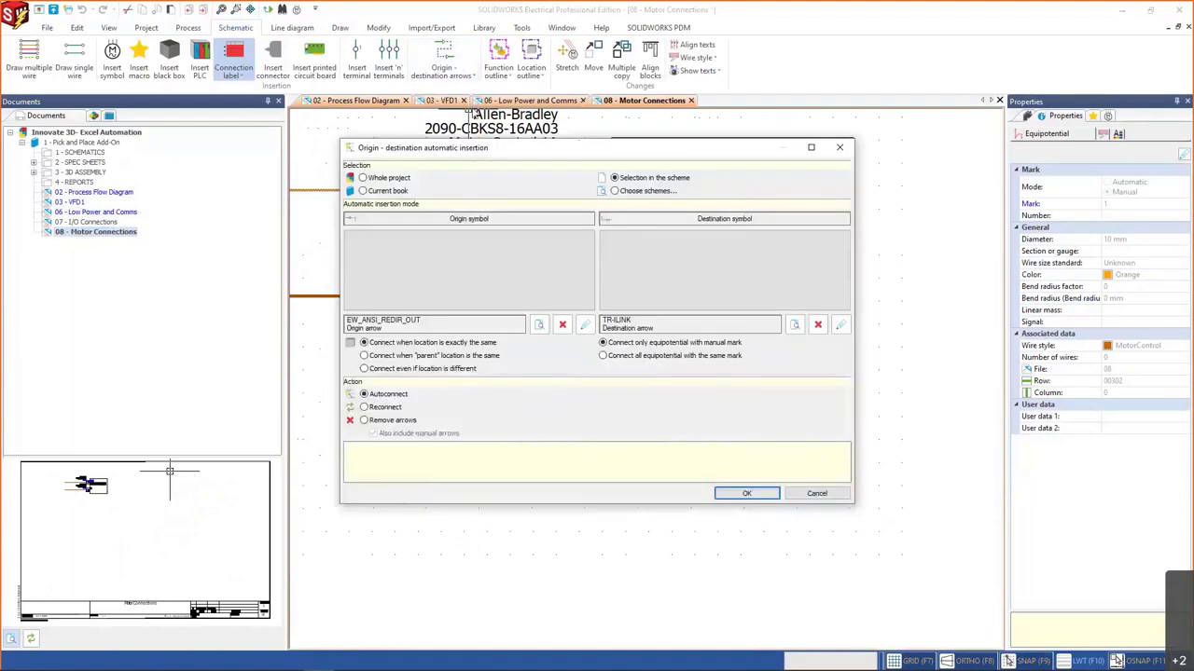
{"action": "left_click", "coordinate": [733, 494]}
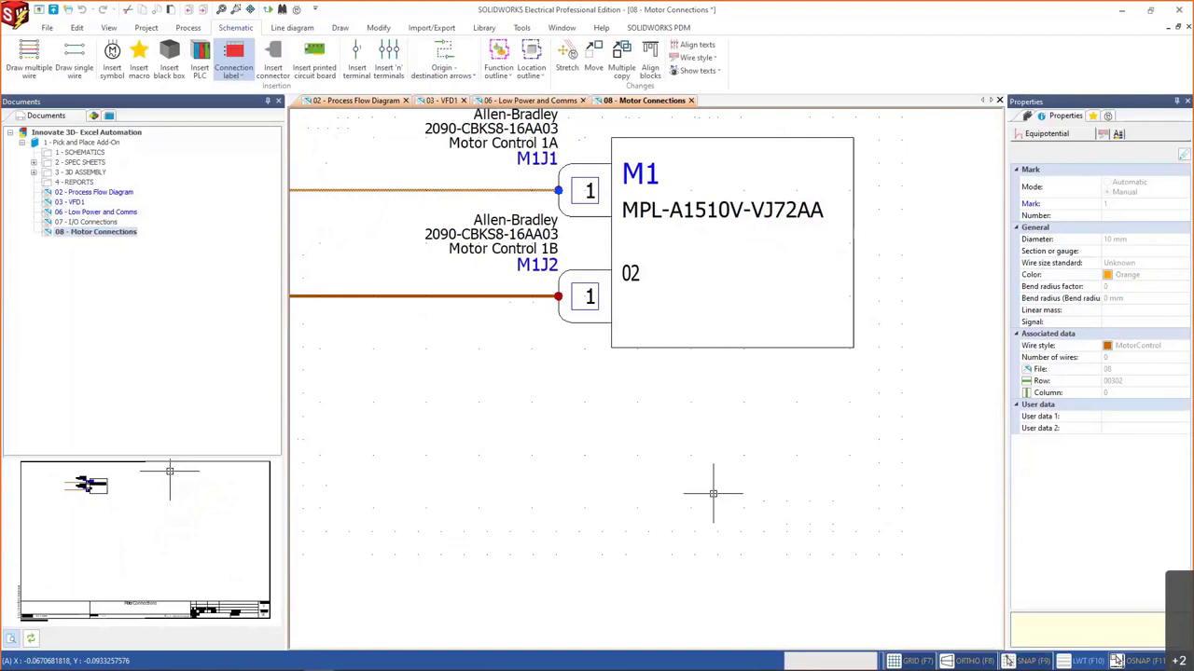
{"action": "scroll", "coordinate": [644, 475], "scroll_direction": "down", "scroll_amount": 2}
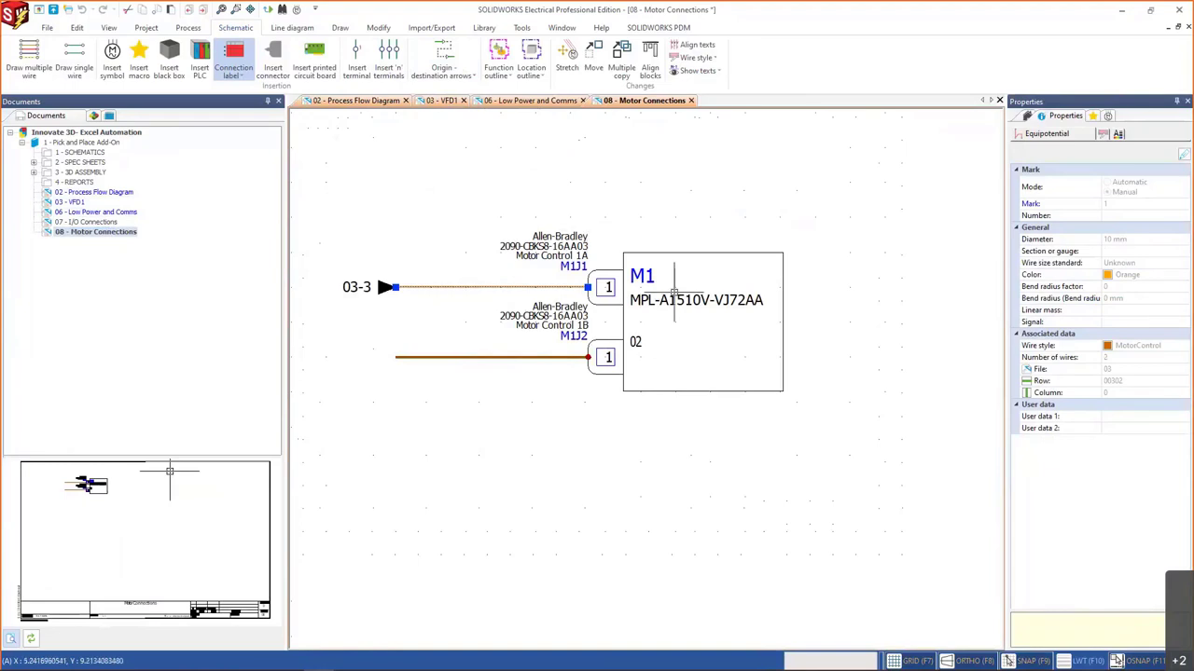
- Clear the wire selection and start automatic arrow insertion again
{"action": "key", "text": "Escape"}
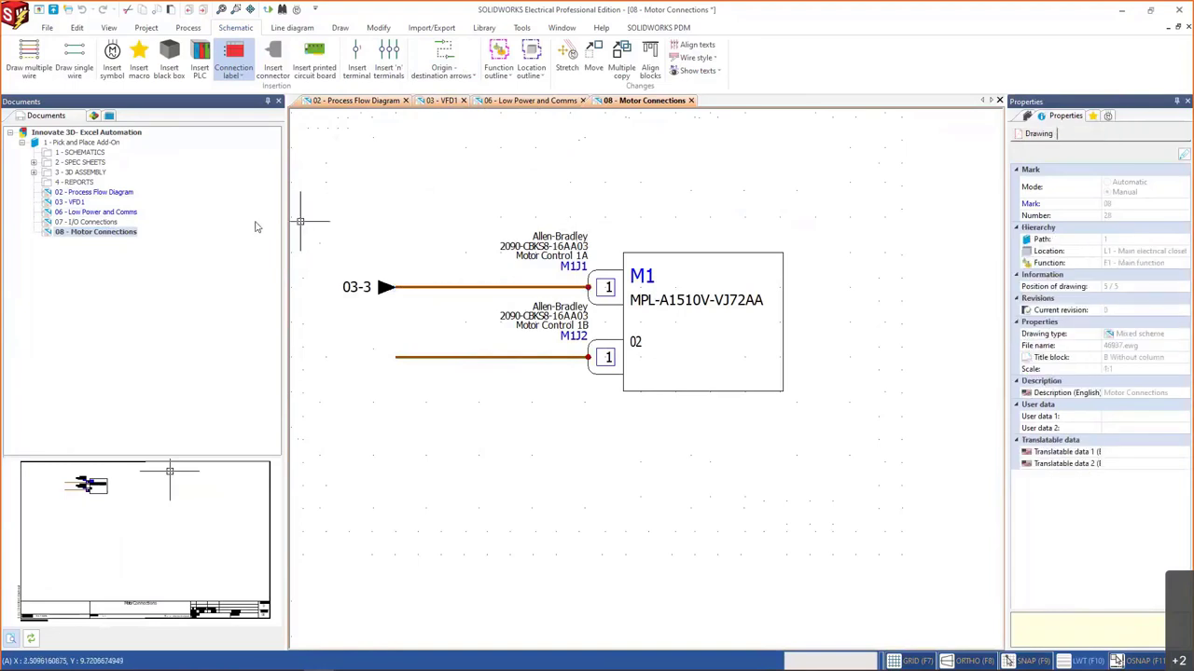
{"action": "left_click", "coordinate": [444, 80]}
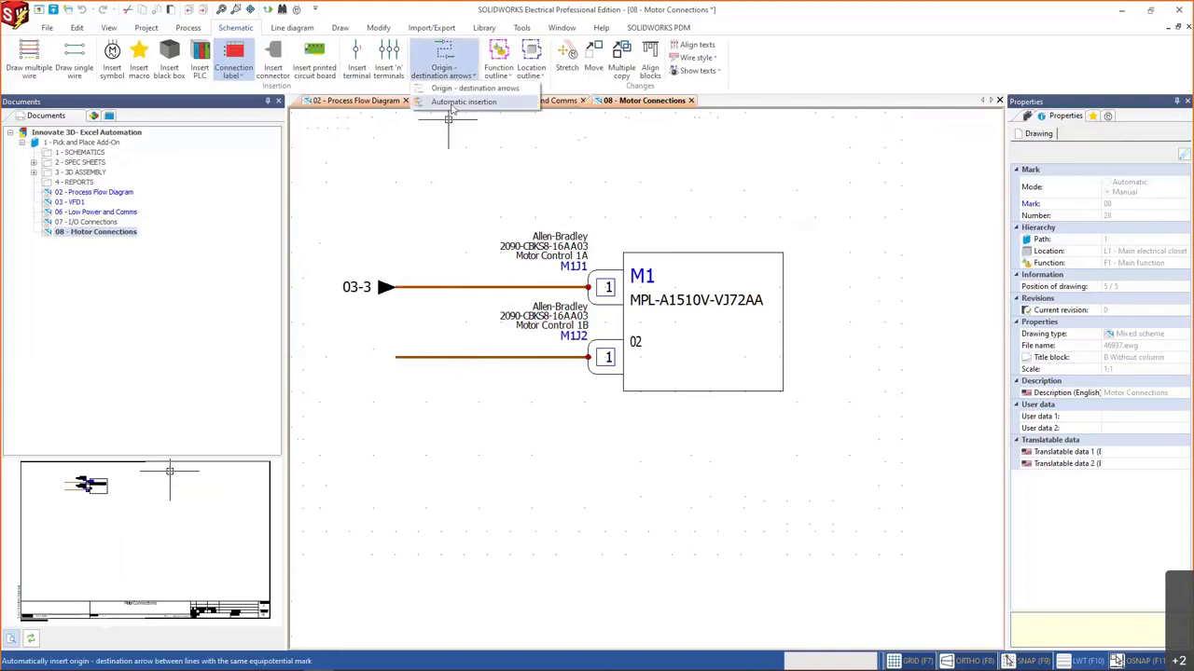
{"action": "left_click", "coordinate": [452, 103]}
- Confirm the repeated automatic origin-destination arrow insertion
{"action": "left_click", "coordinate": [749, 494]}
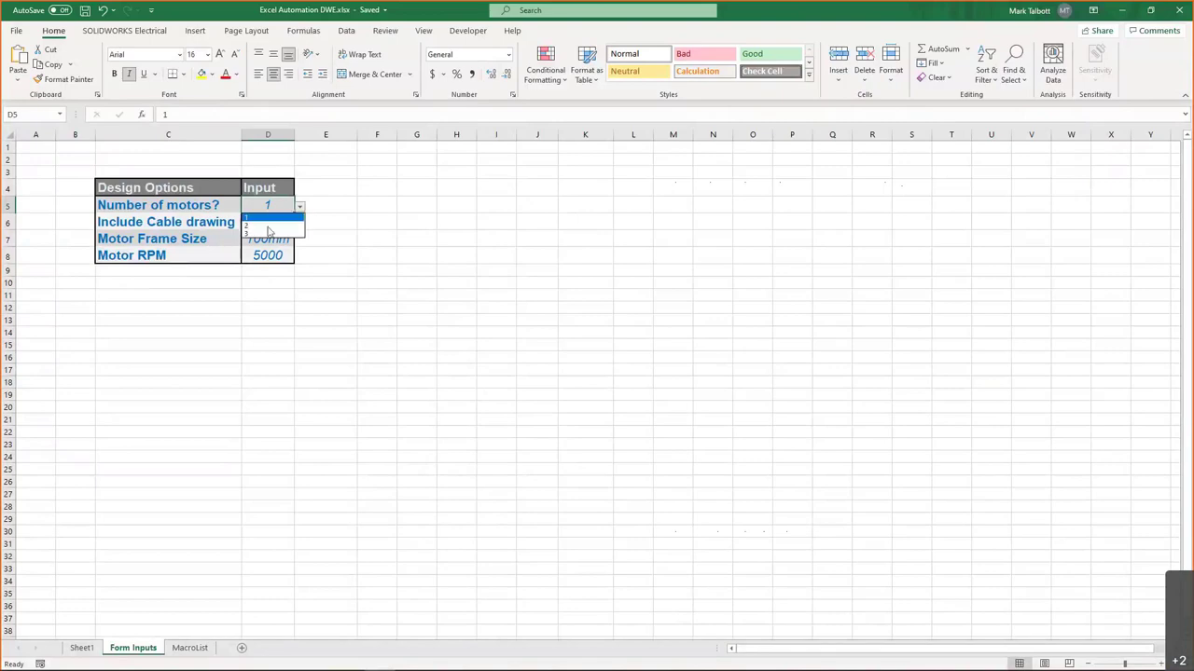
- Set Number of motors to 3 and inspect Sheet1's DWE-singleline rows and Y Positions C7:C9
{"action": "left_click", "coordinate": [267, 233]}
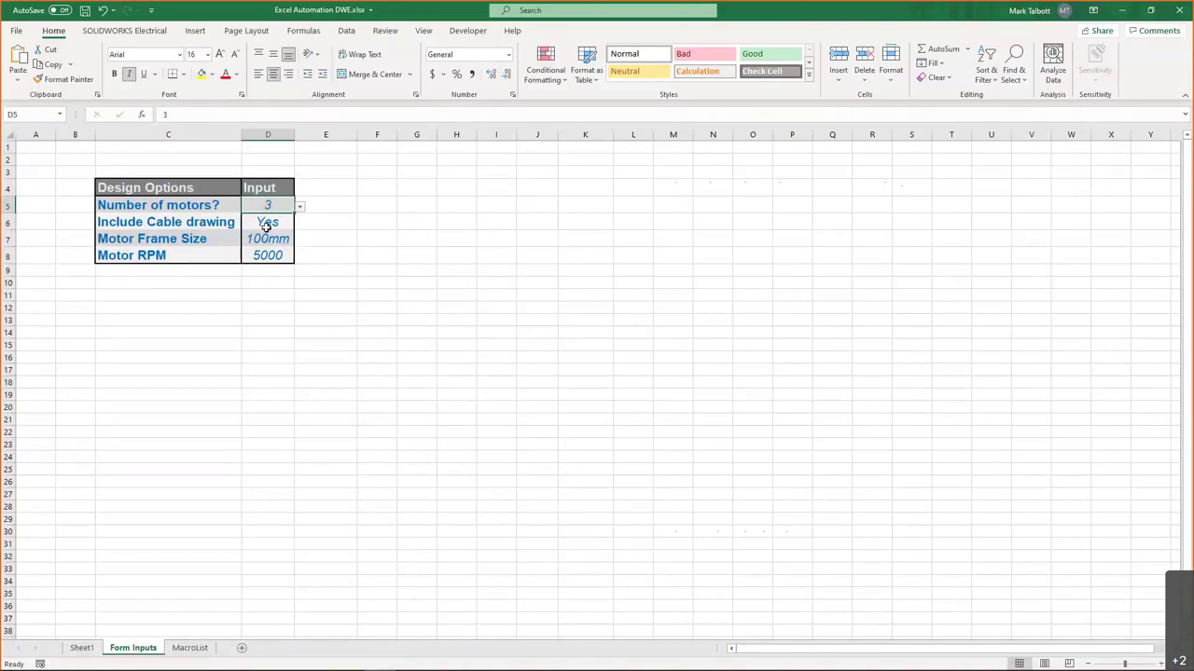
{"action": "left_click", "coordinate": [81, 649]}
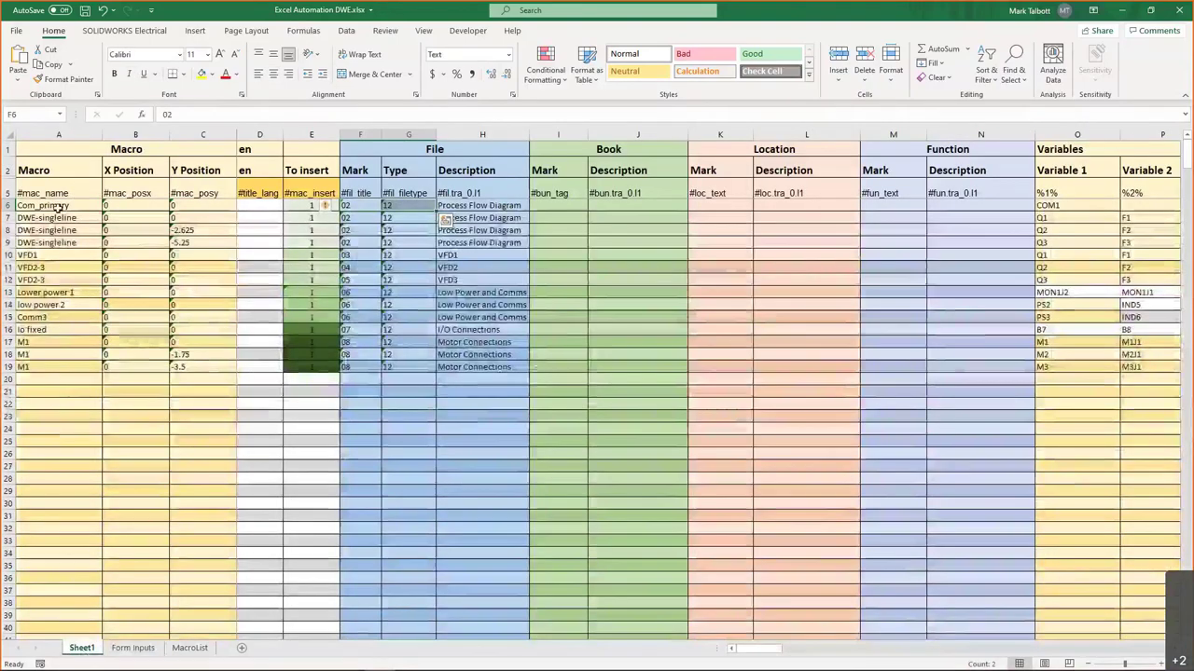
{"action": "left_click_drag", "start_coordinate": [47, 217], "coordinate": [53, 243]}
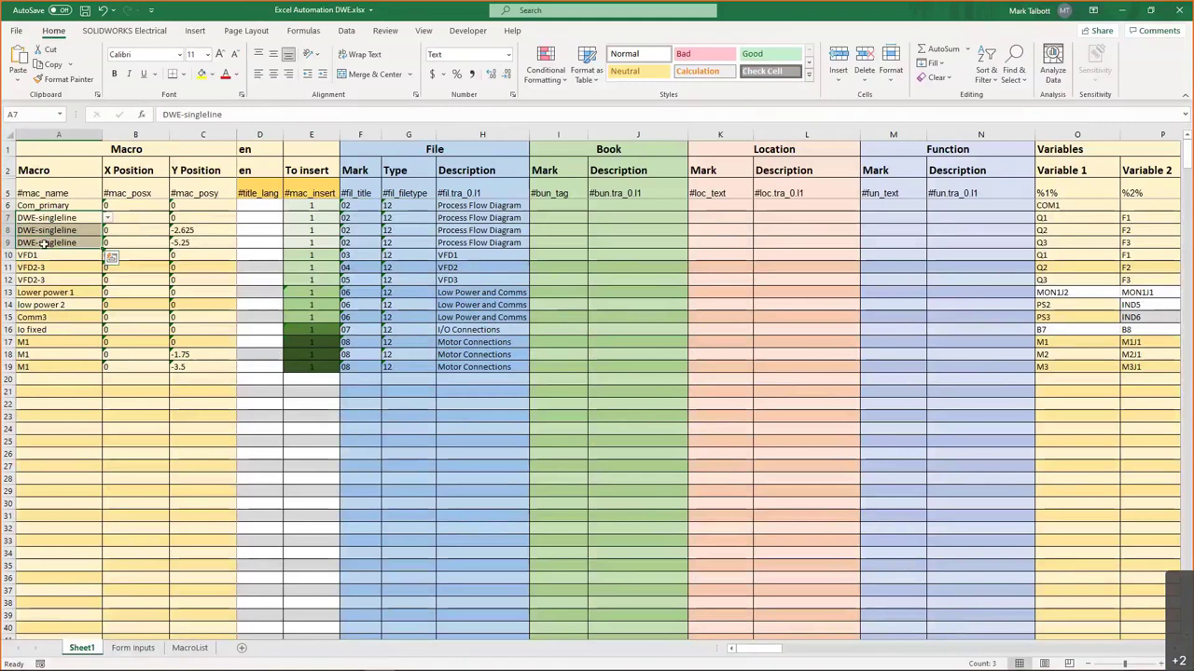
{"action": "left_click_drag", "start_coordinate": [196, 218], "coordinate": [198, 241]}
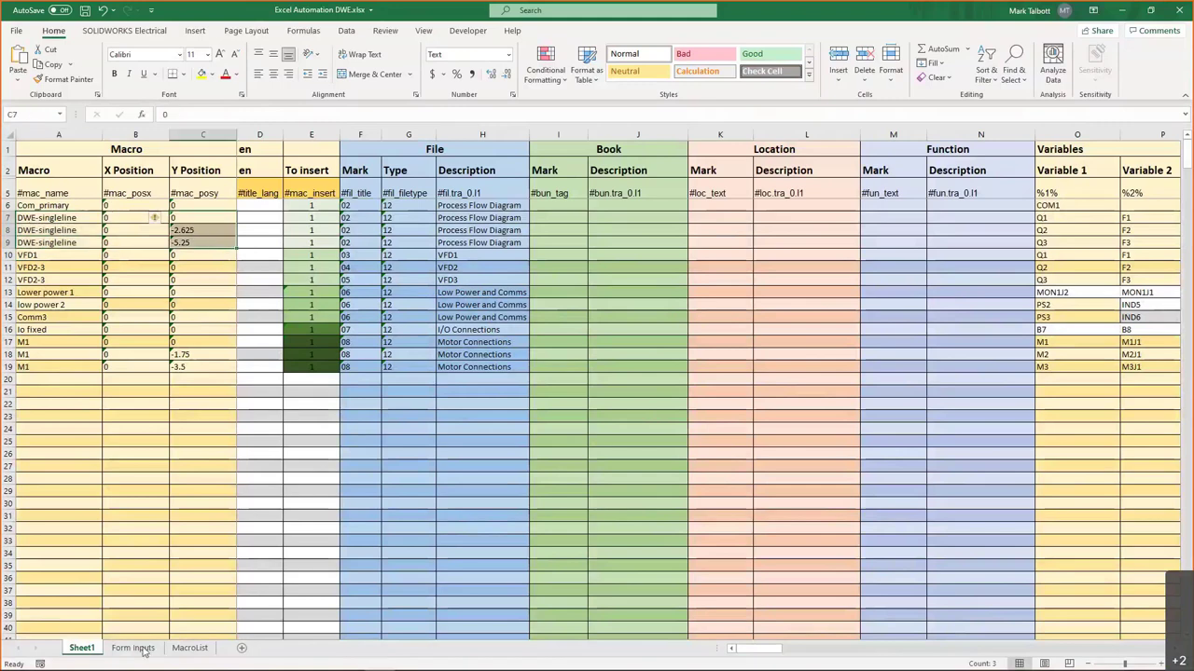
- Reset Number of motors to 1 and examine the cable-drawing condition in E8's To insert formula
{"action": "left_click", "coordinate": [132, 647]}
{"action": "left_click", "coordinate": [300, 205]}
{"action": "left_click", "coordinate": [268, 213]}
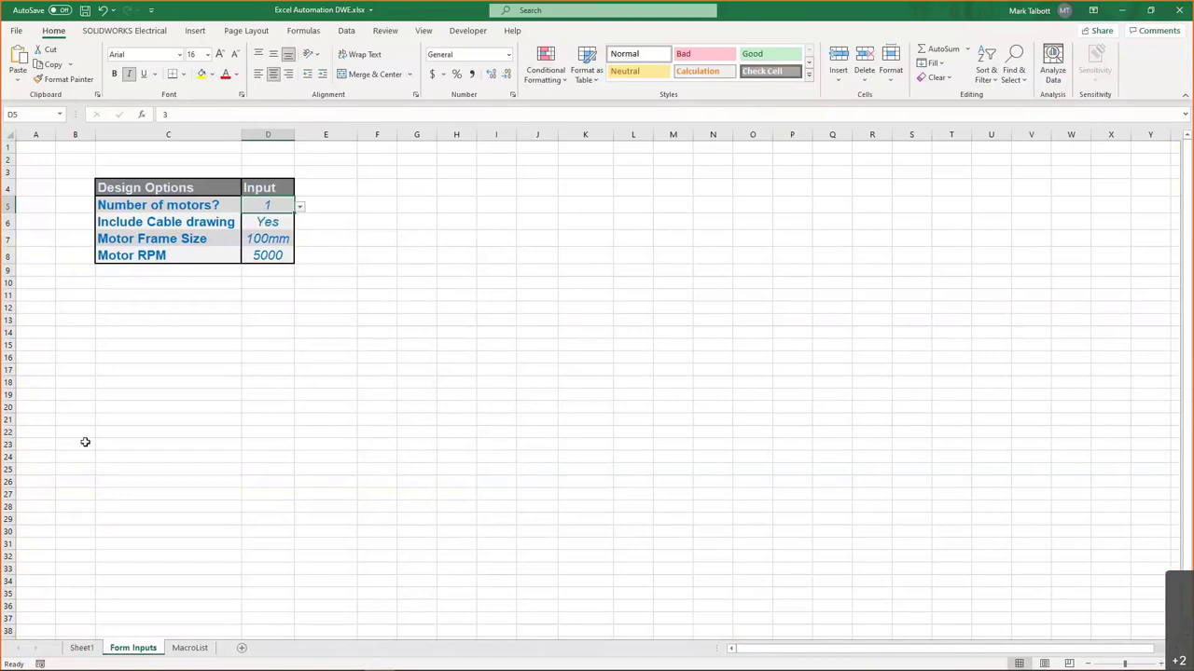
{"action": "left_click", "coordinate": [81, 649]}
{"action": "left_click_drag", "start_coordinate": [304, 230], "coordinate": [304, 242]}
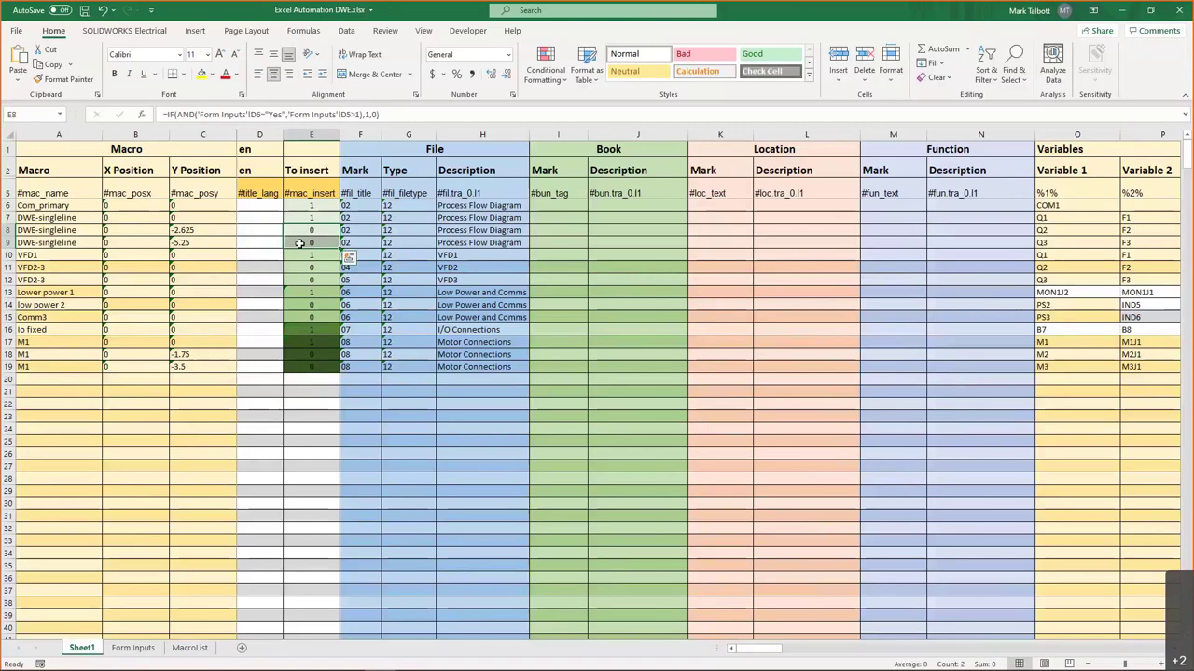
{"action": "left_click_drag", "start_coordinate": [261, 114], "coordinate": [163, 114]}
{"action": "mouse_move", "coordinate": [136, 659]}
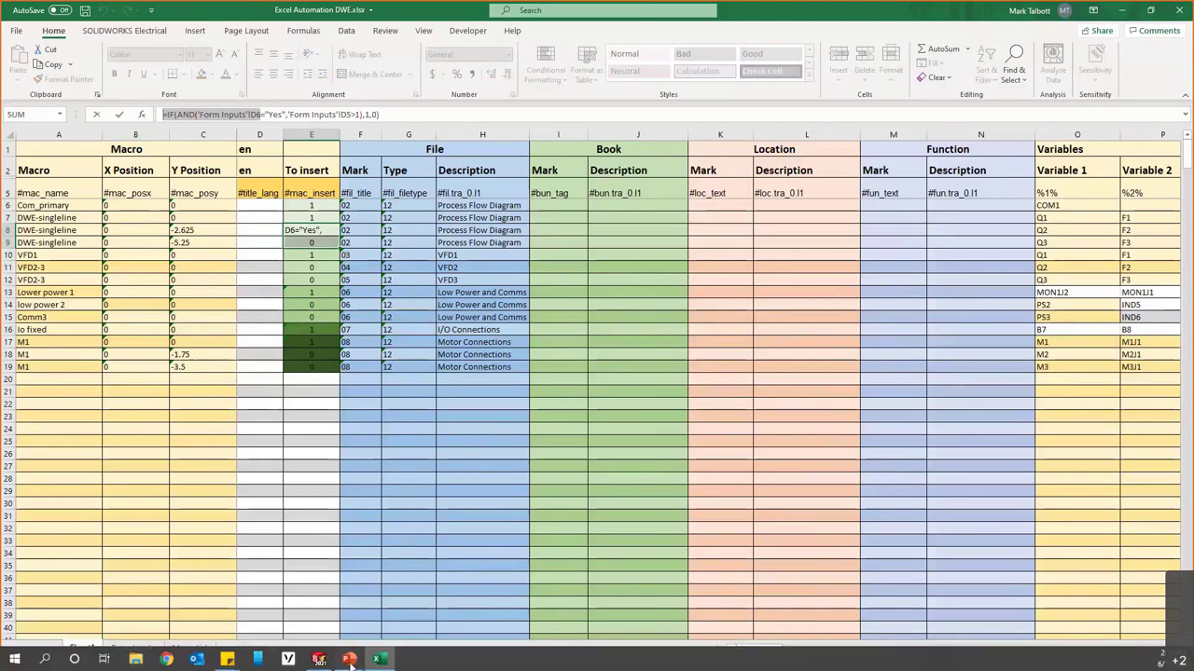